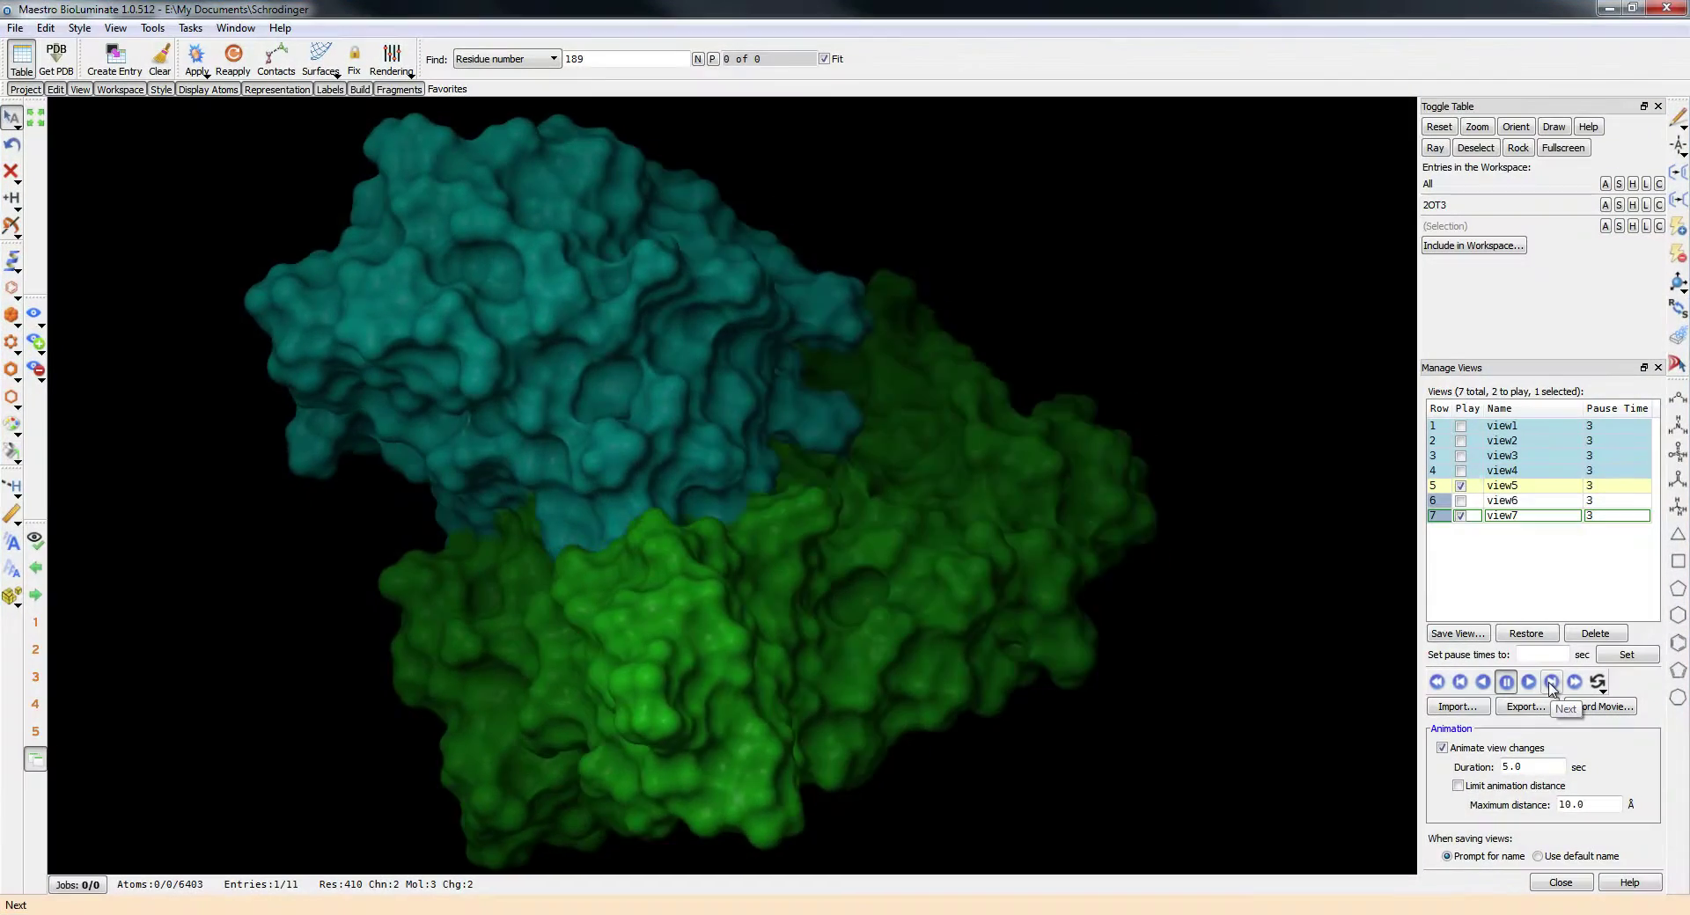
Step through saved views, jump to A:SER 56, and list backbone dihedrals for residues 52–61.
left_click(1551, 683)
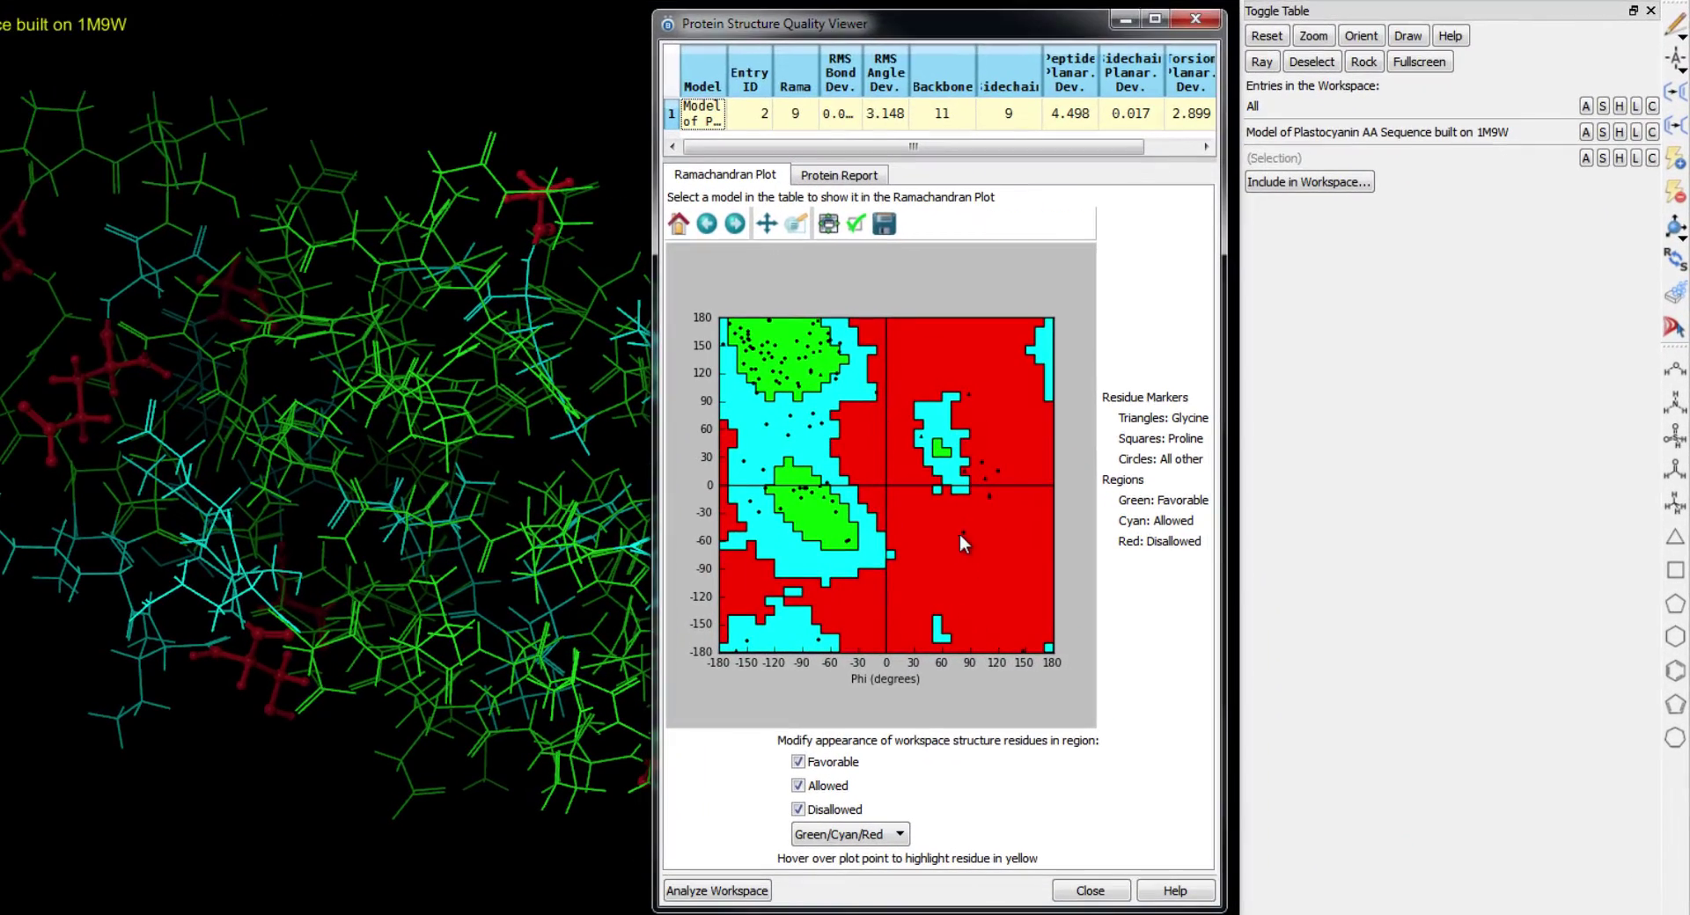
left_click(998, 471)
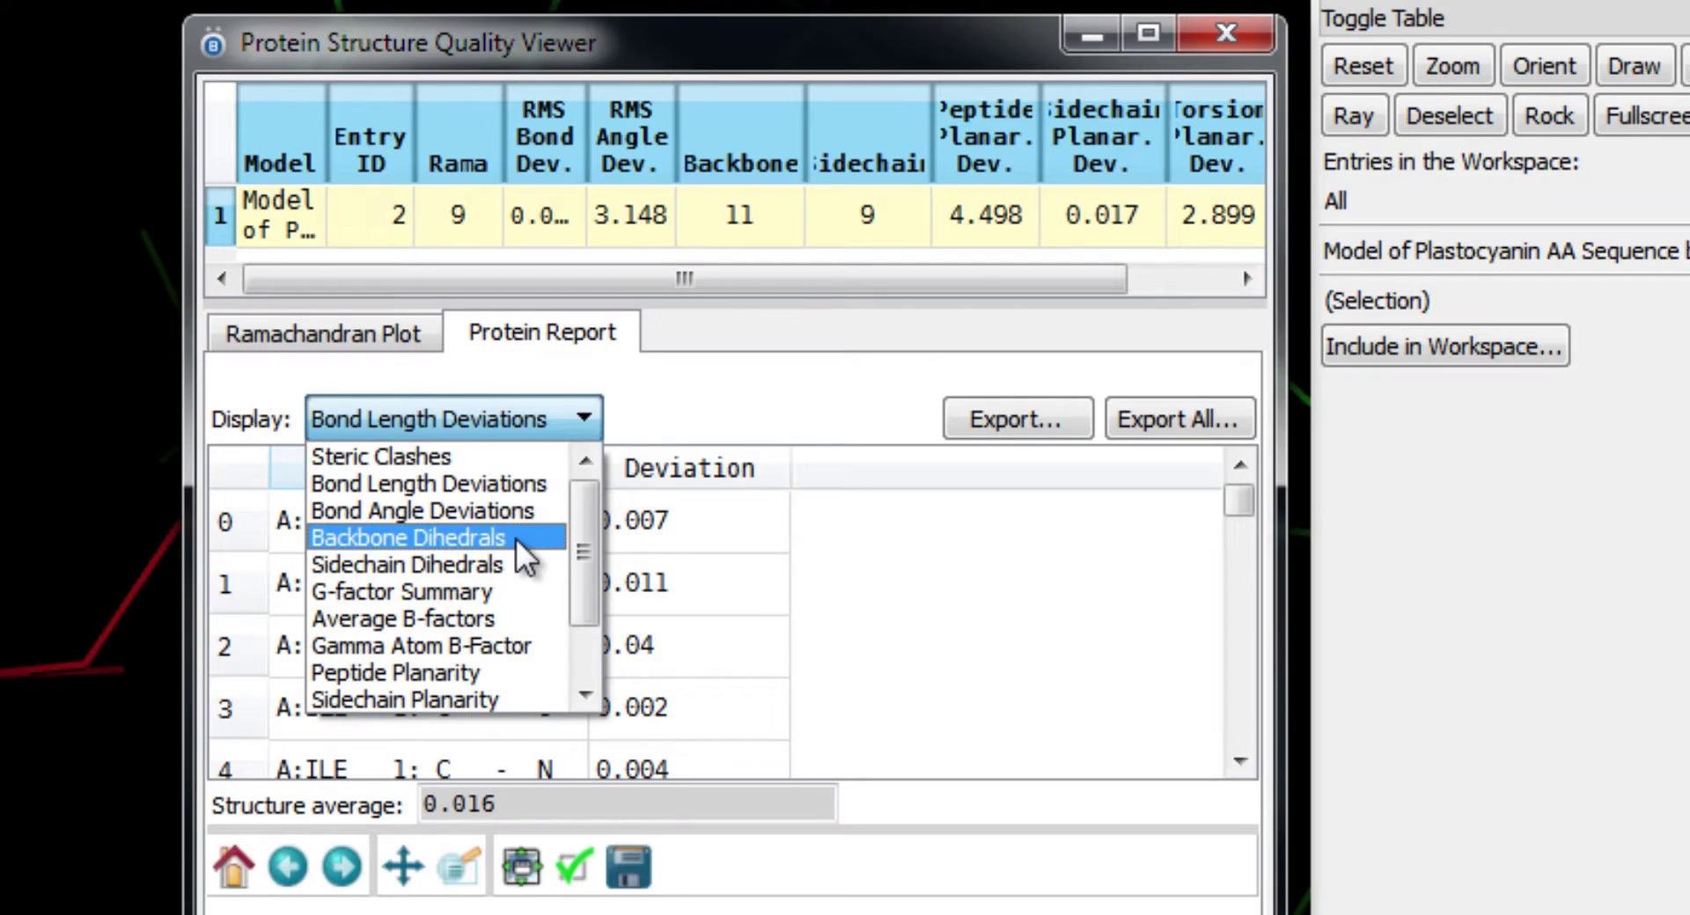
left_click(516, 538)
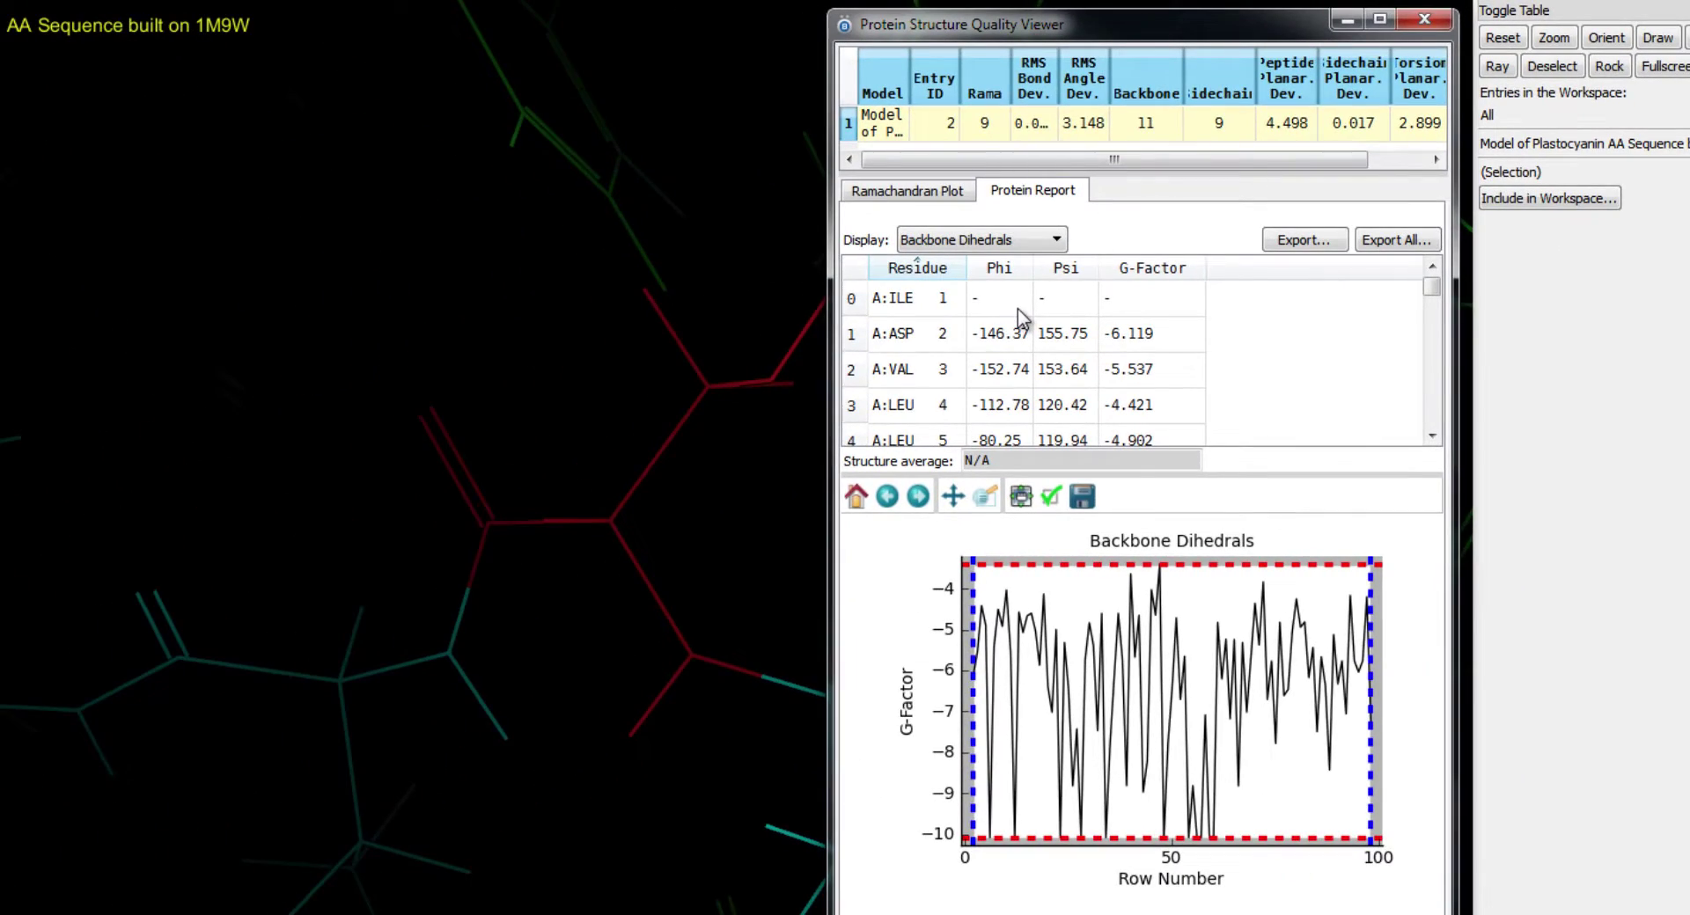
left_click_drag(973, 616, 1180, 635)
left_click_drag(1623, 528, 1380, 537)
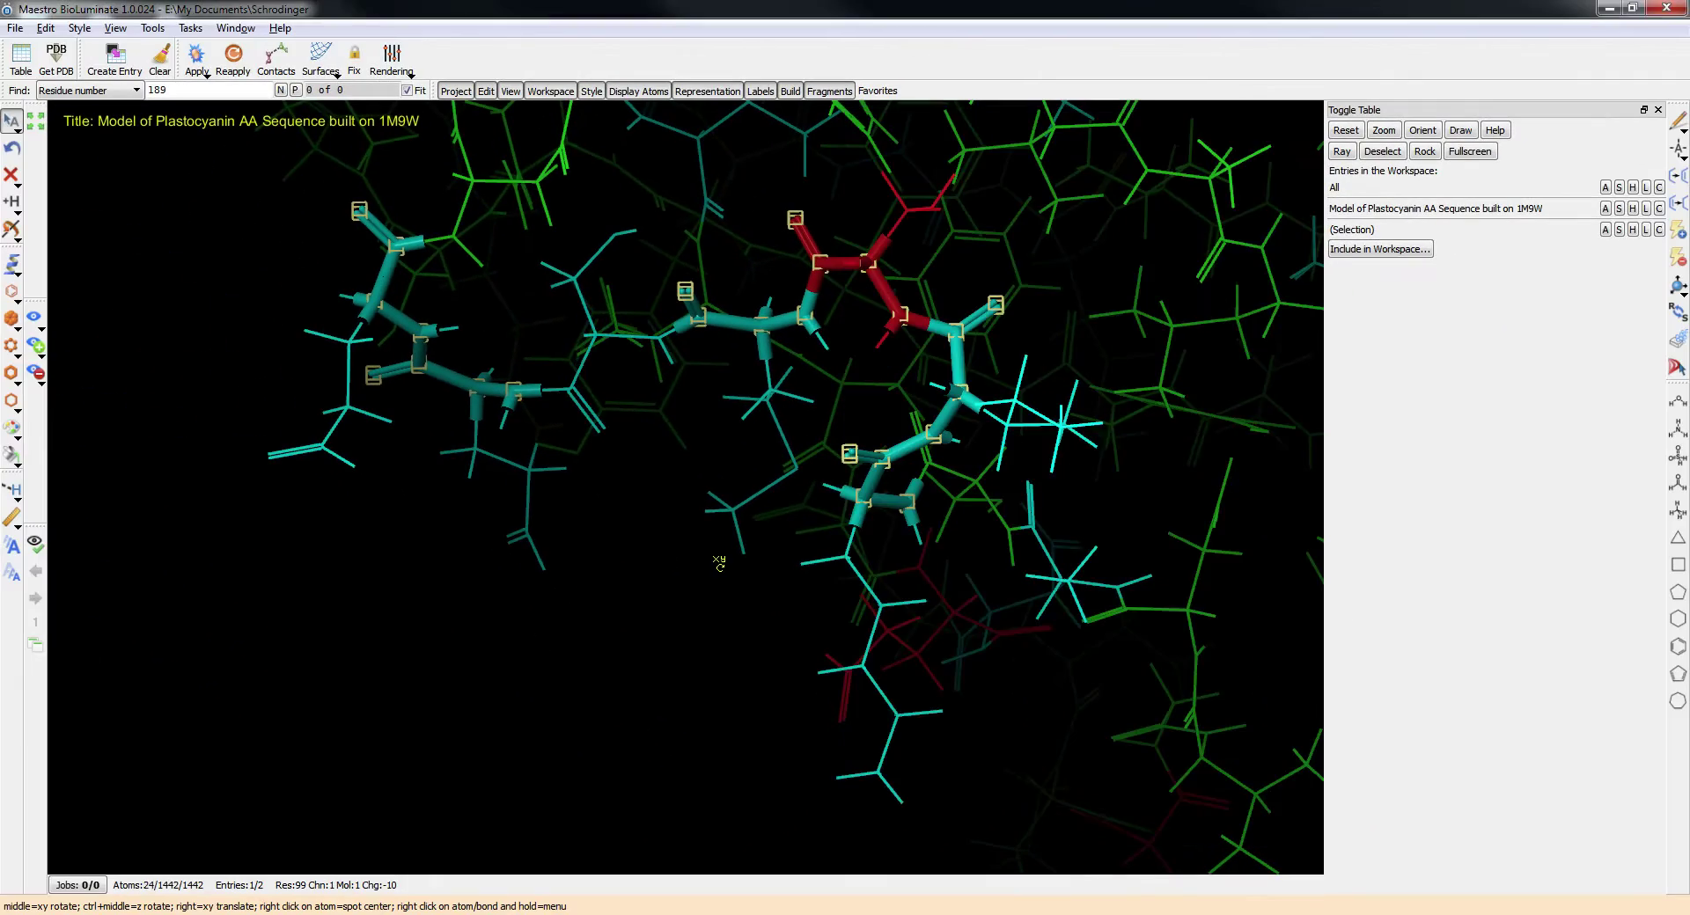
middle_click_drag(717, 566, 736, 568)
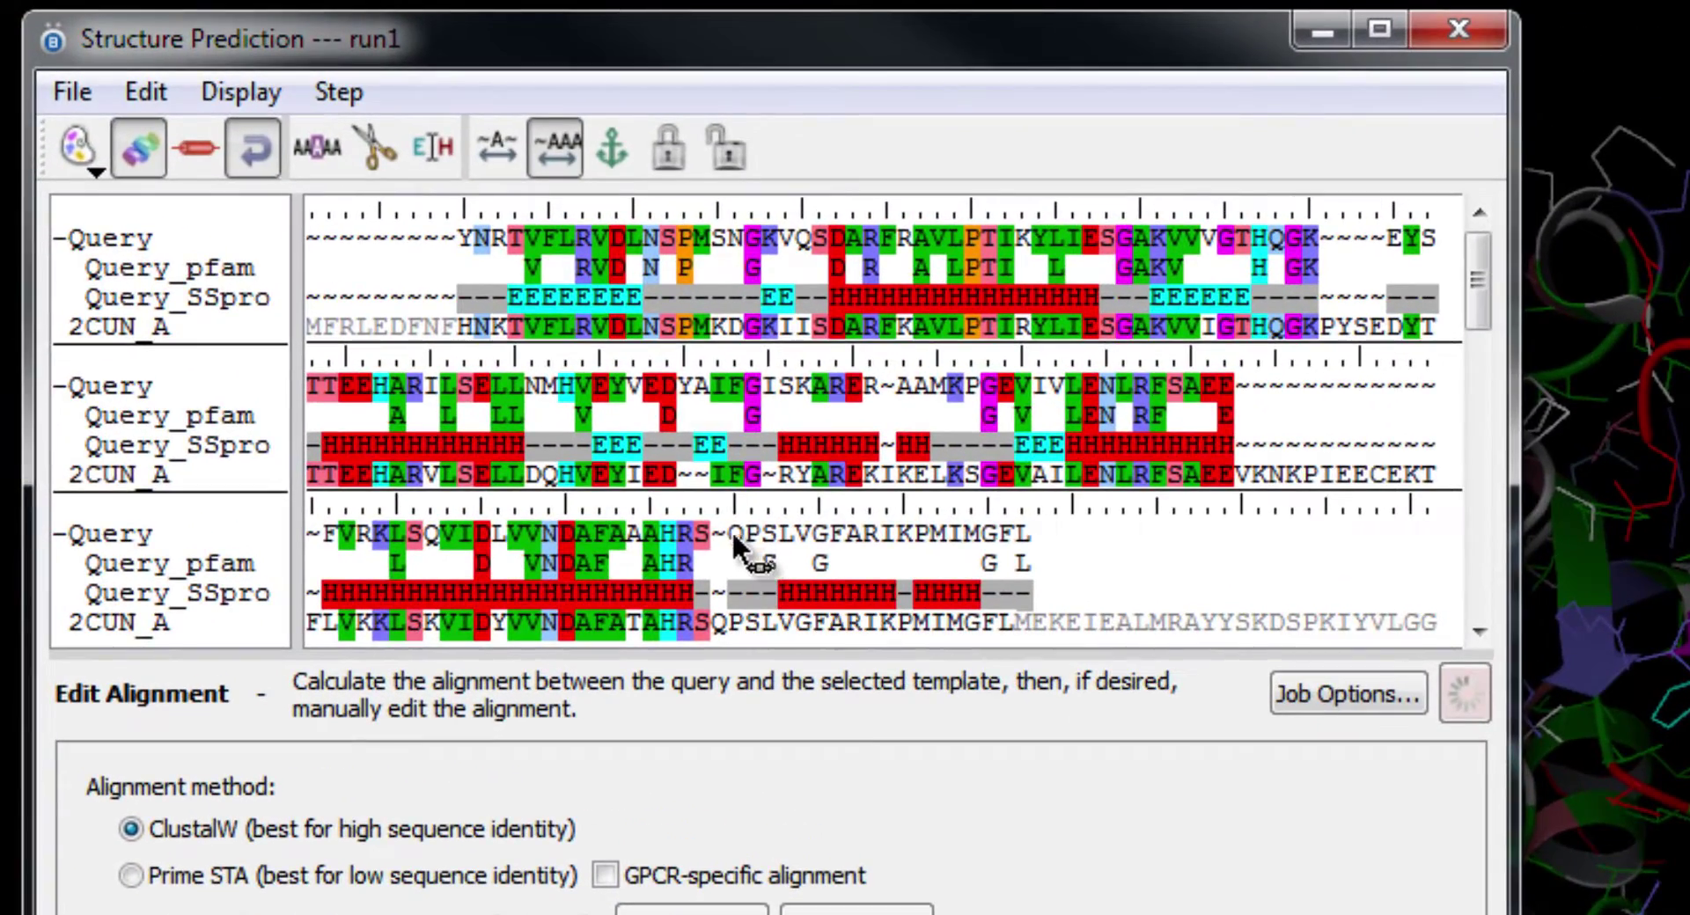
Delete the gap before the QPSLVG stretch in the third query row.
left_click_drag(698, 509, 688, 508)
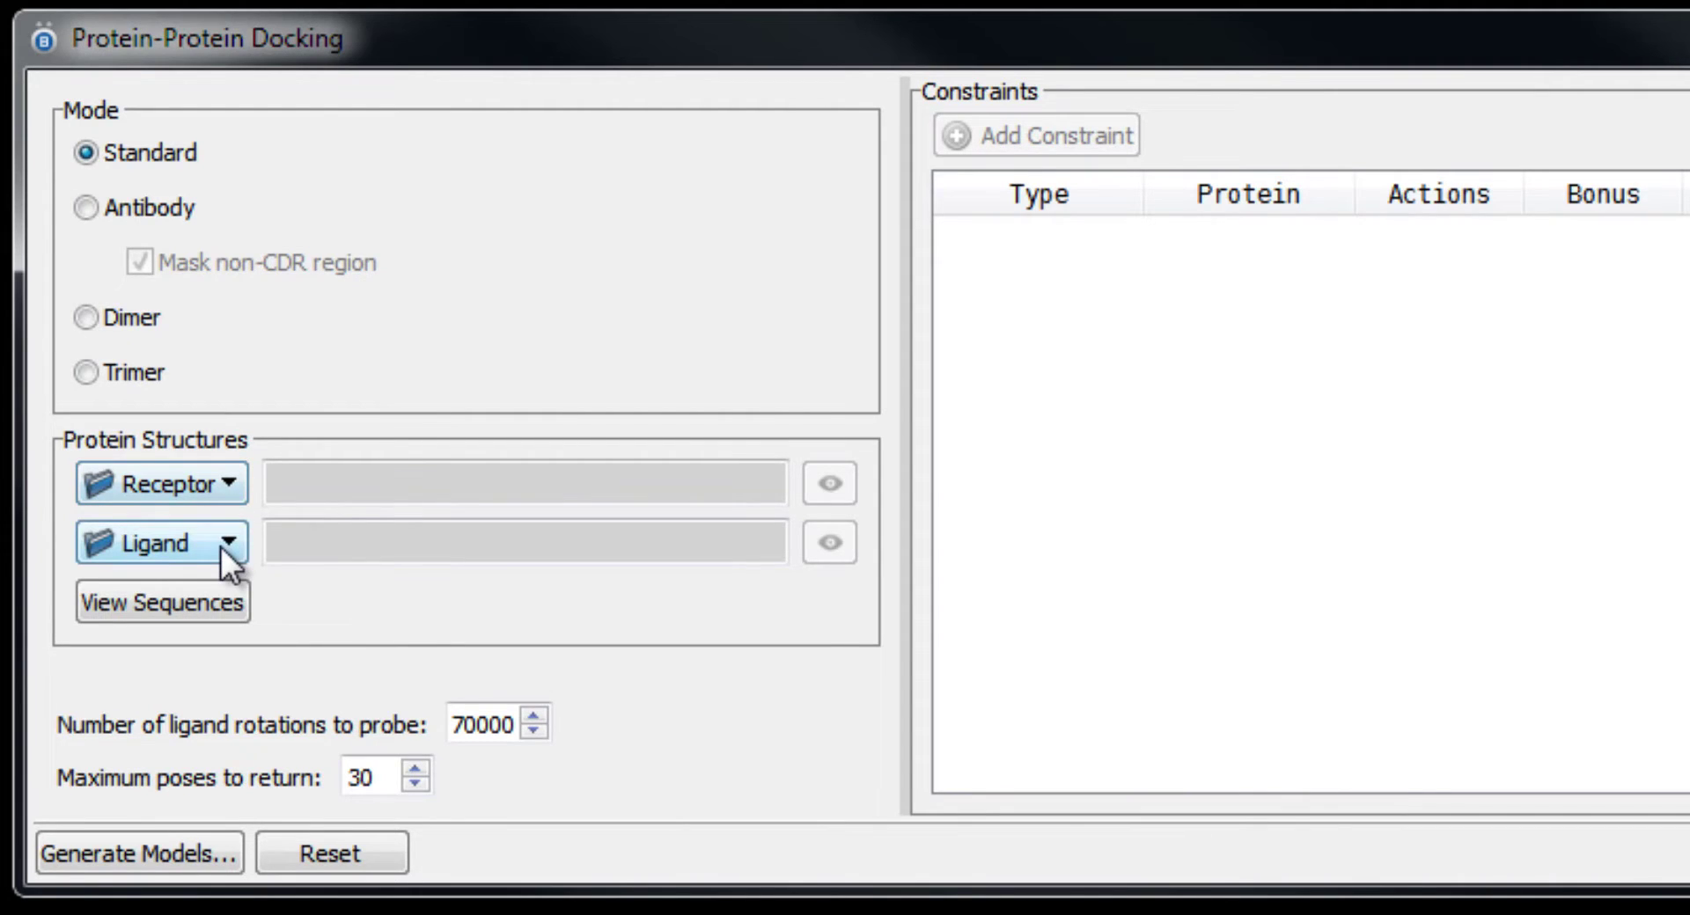
Try Antibody, Dimer and Trimer docking modes, then add an Attraction constraint and view residue-picking options.
left_click(158, 213)
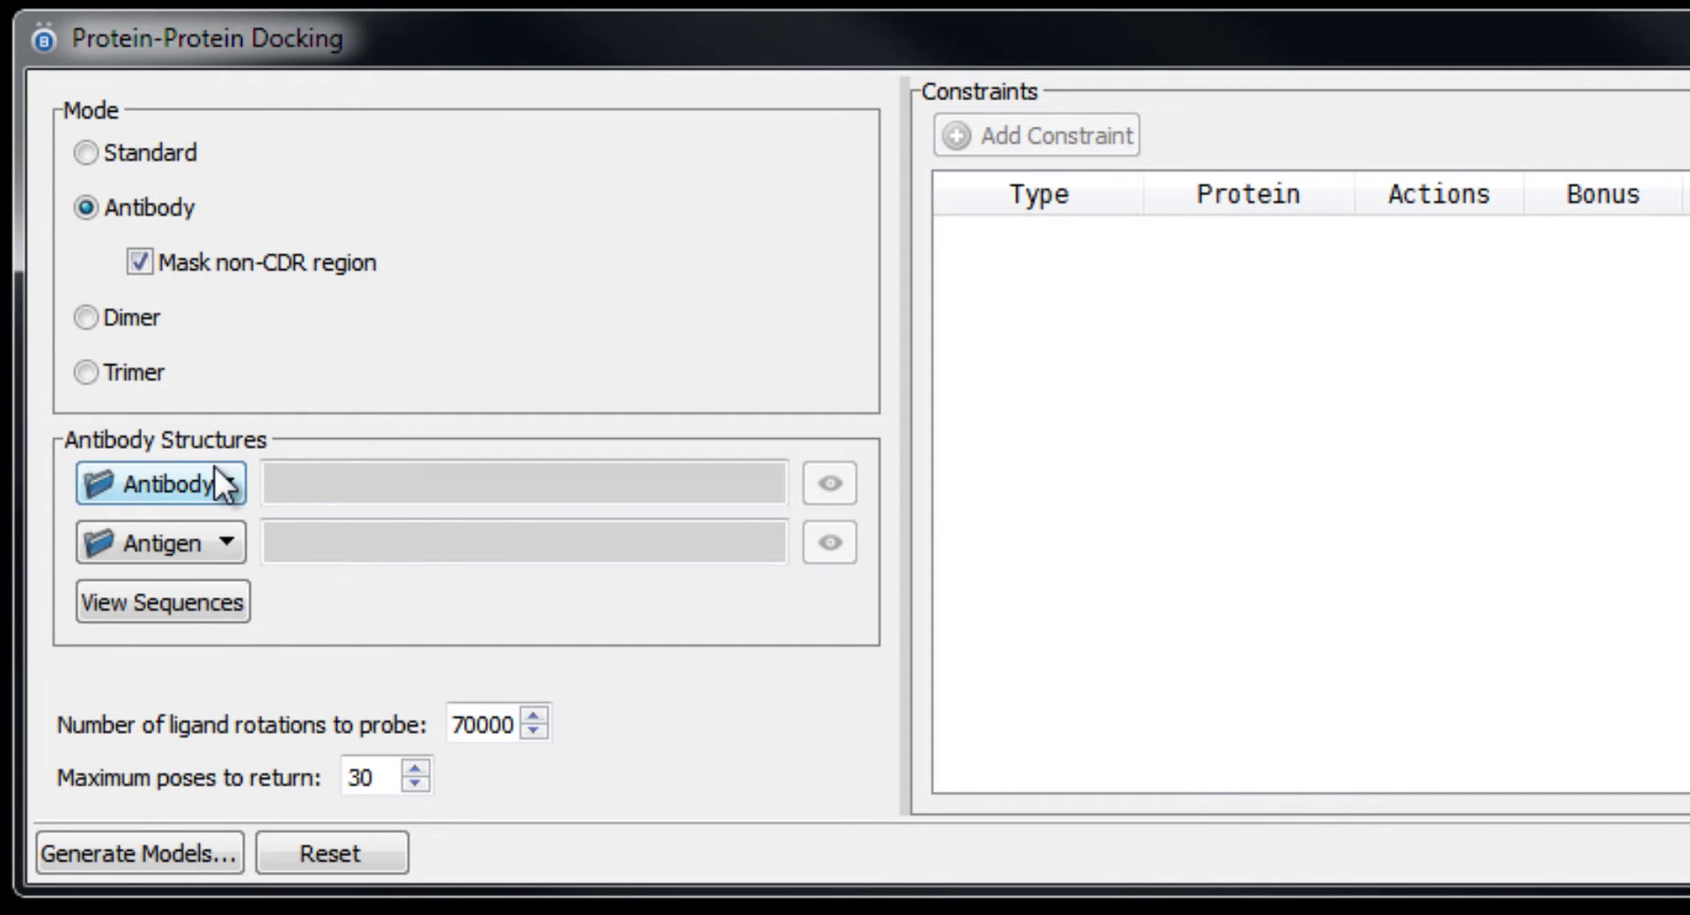
left_click(111, 324)
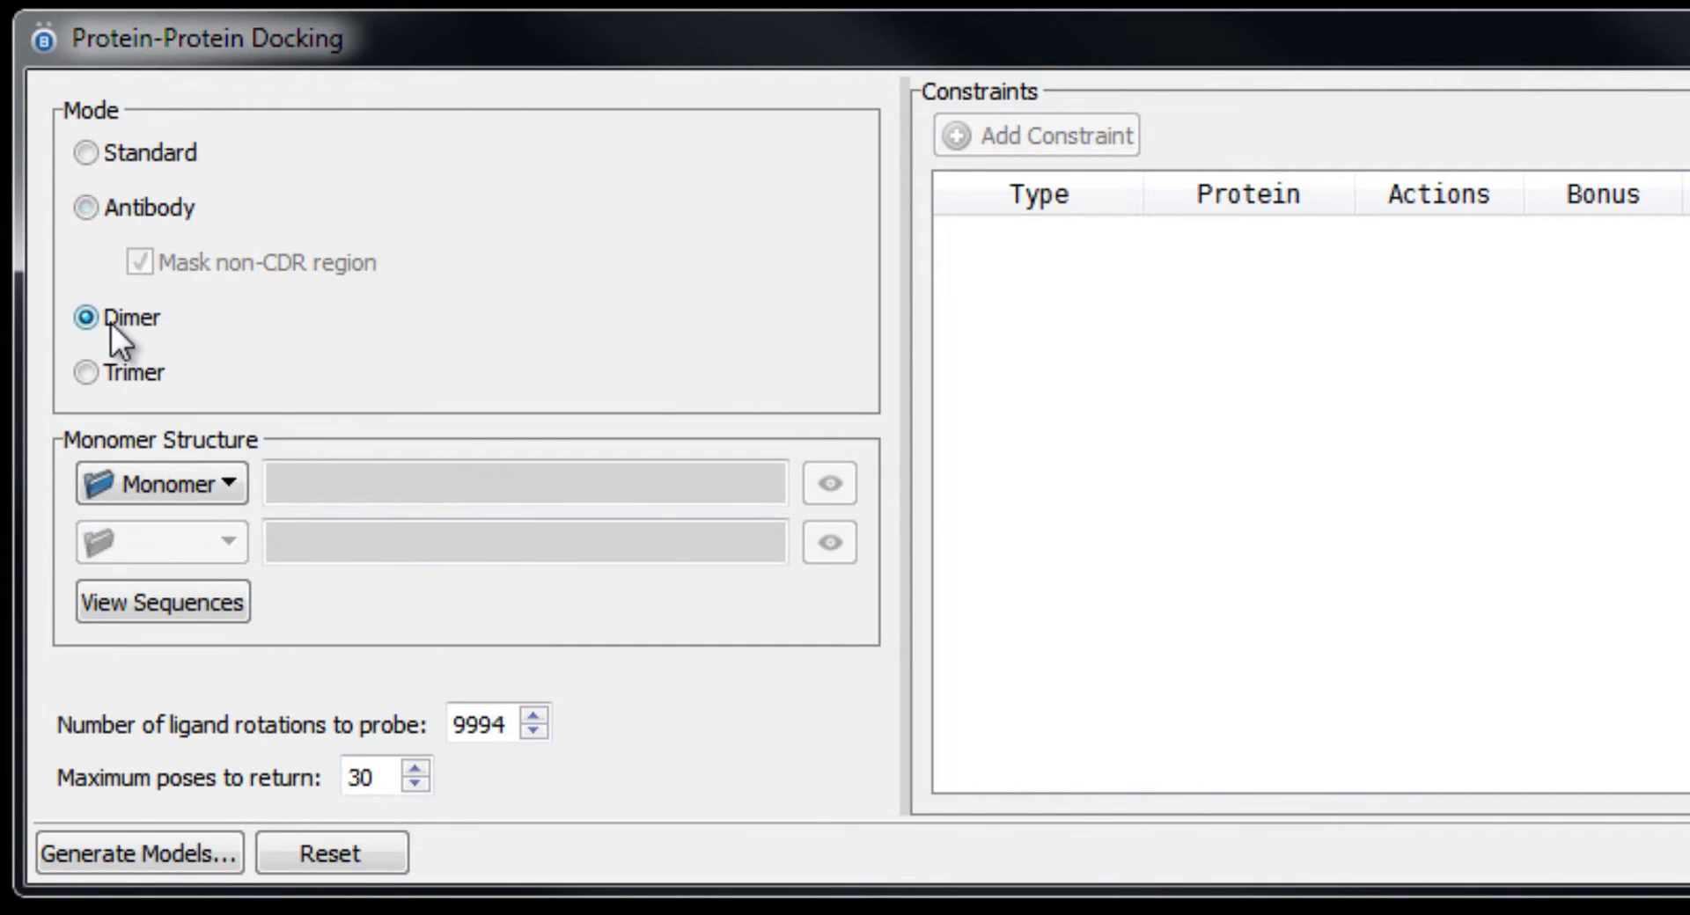
left_click(123, 378)
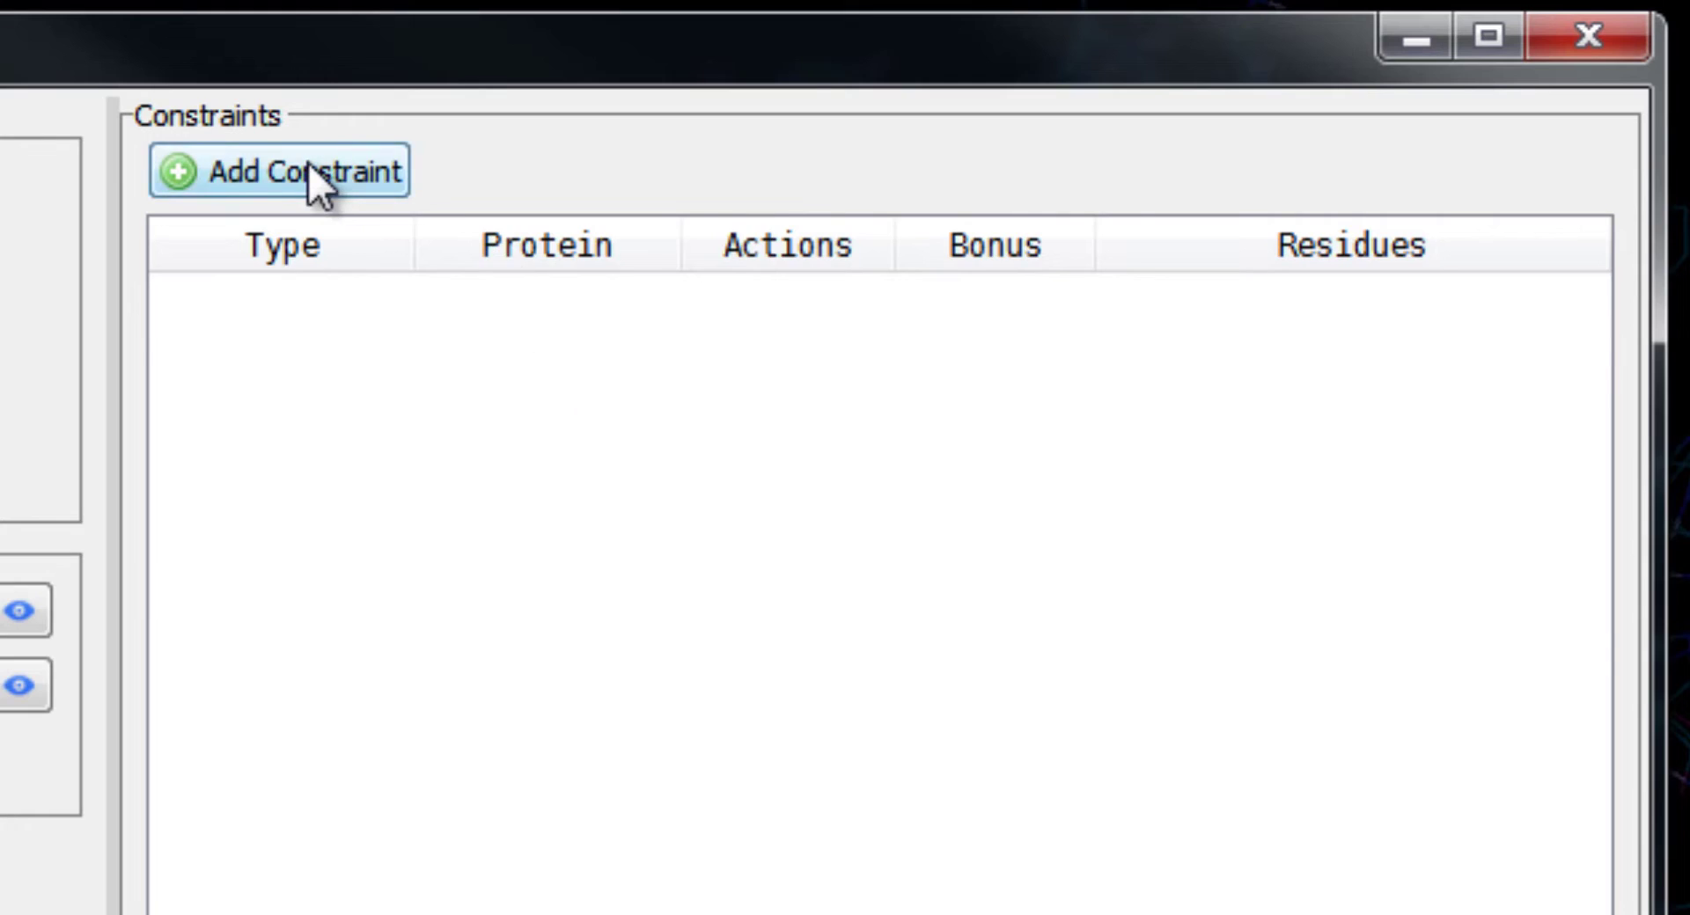
left_click(1060, 134)
left_click(427, 312)
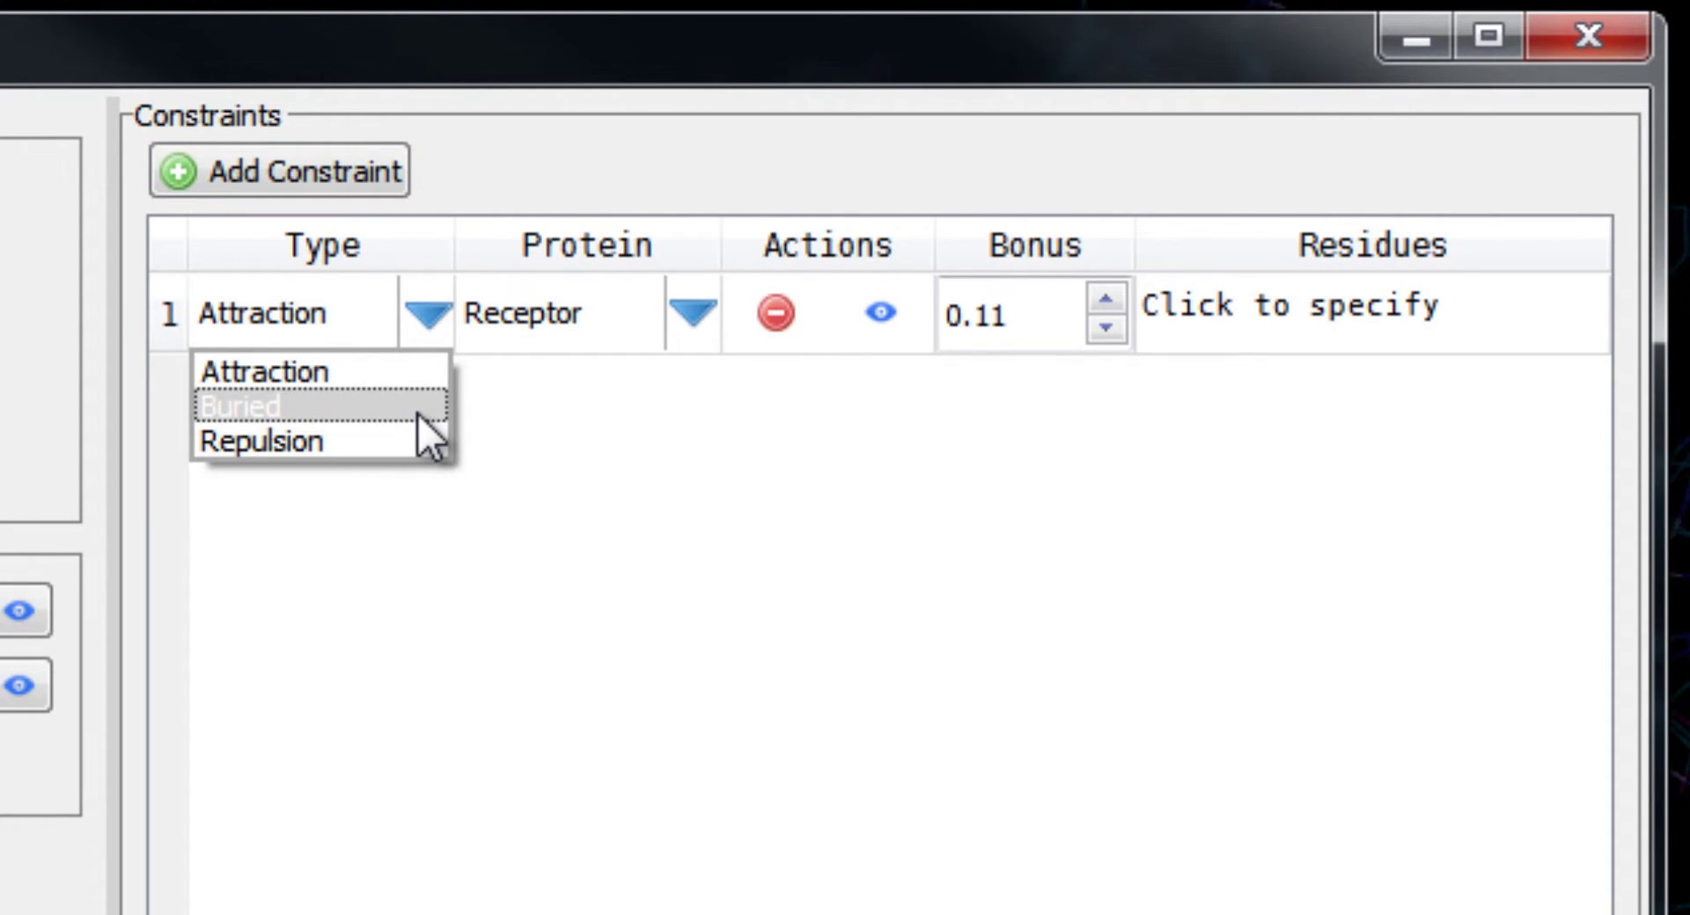
left_click(350, 375)
left_click(1237, 320)
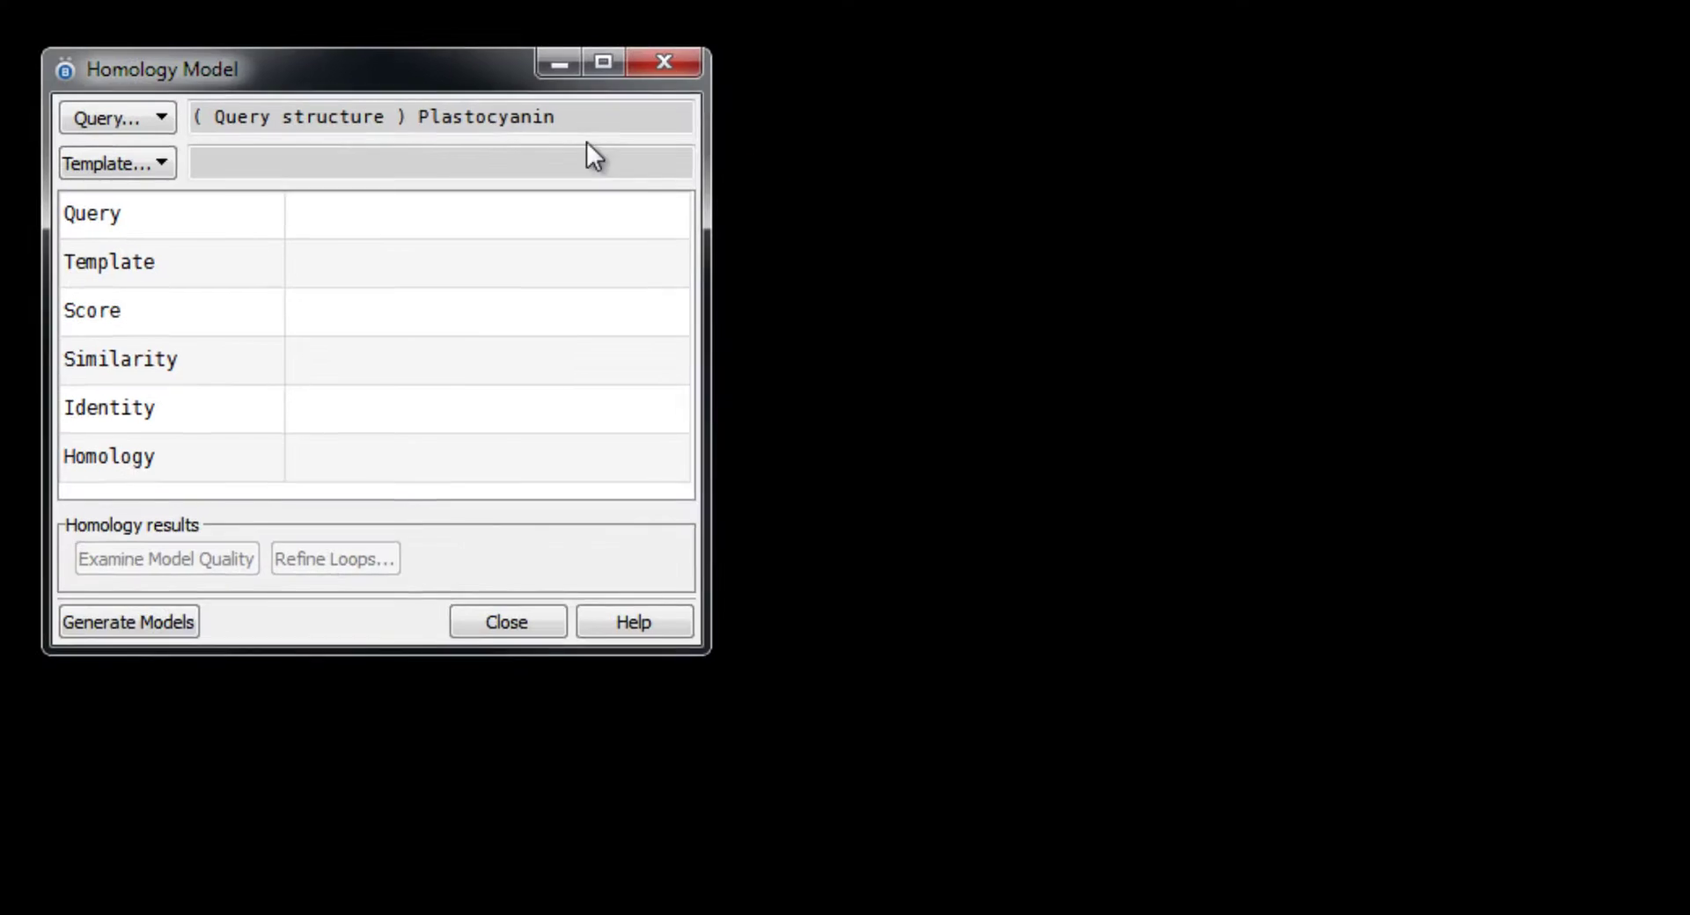
Run a remote NCBI BLAST template search and build the Plastocyanin homology model on 1M9W.
left_click(114, 162)
left_click(145, 247)
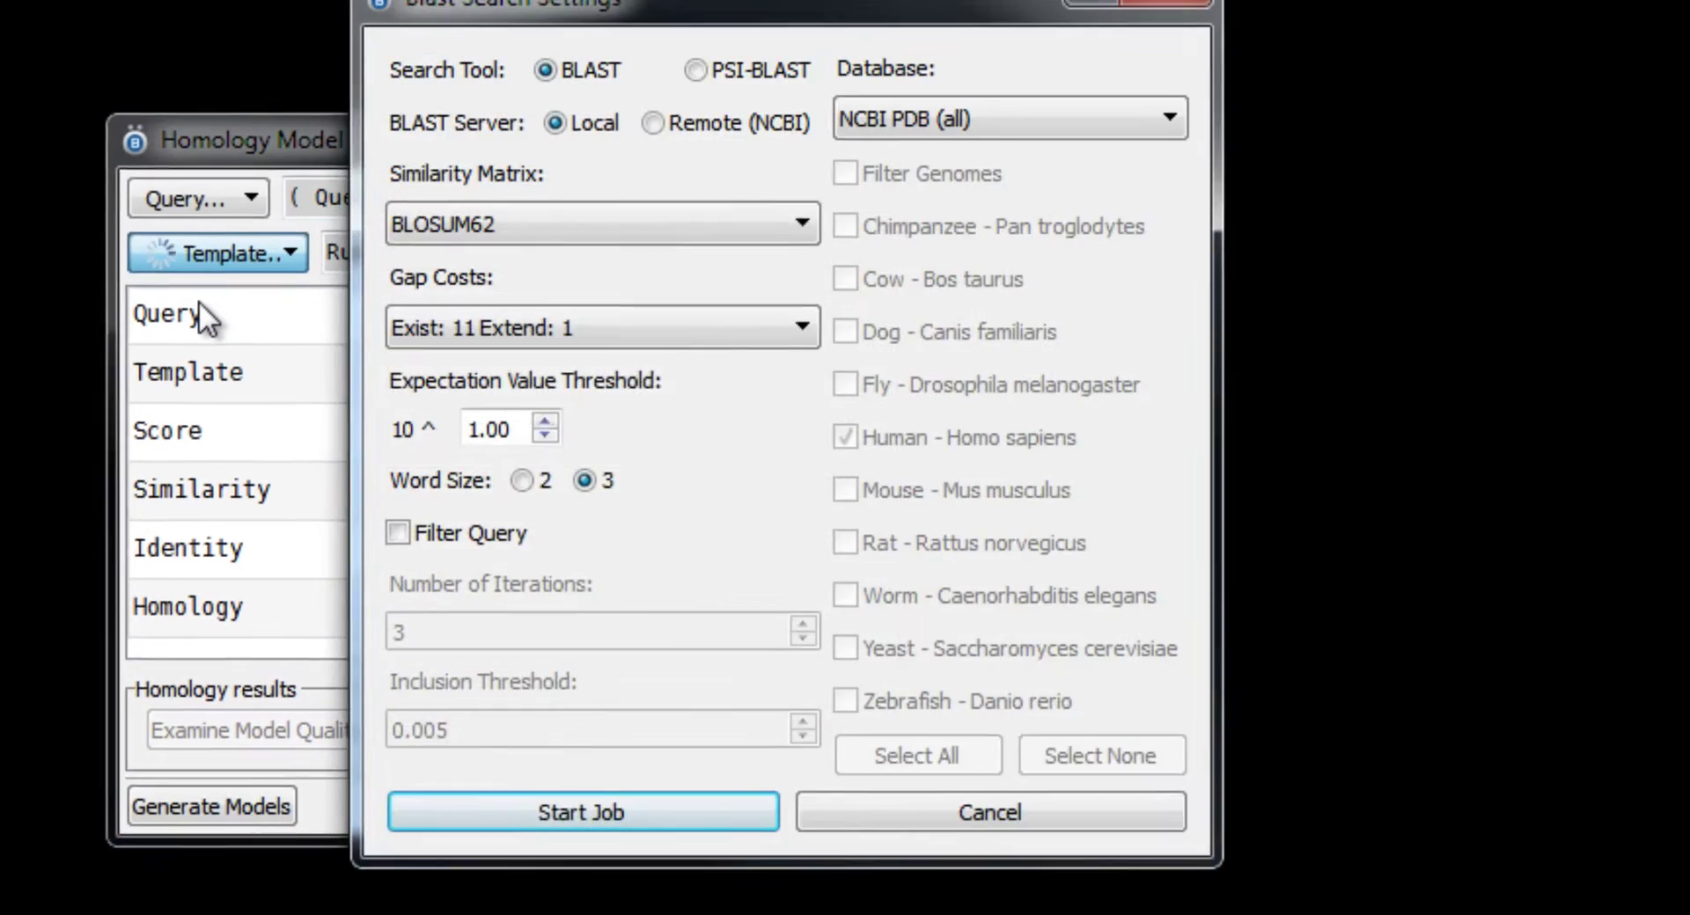
left_click(642, 69)
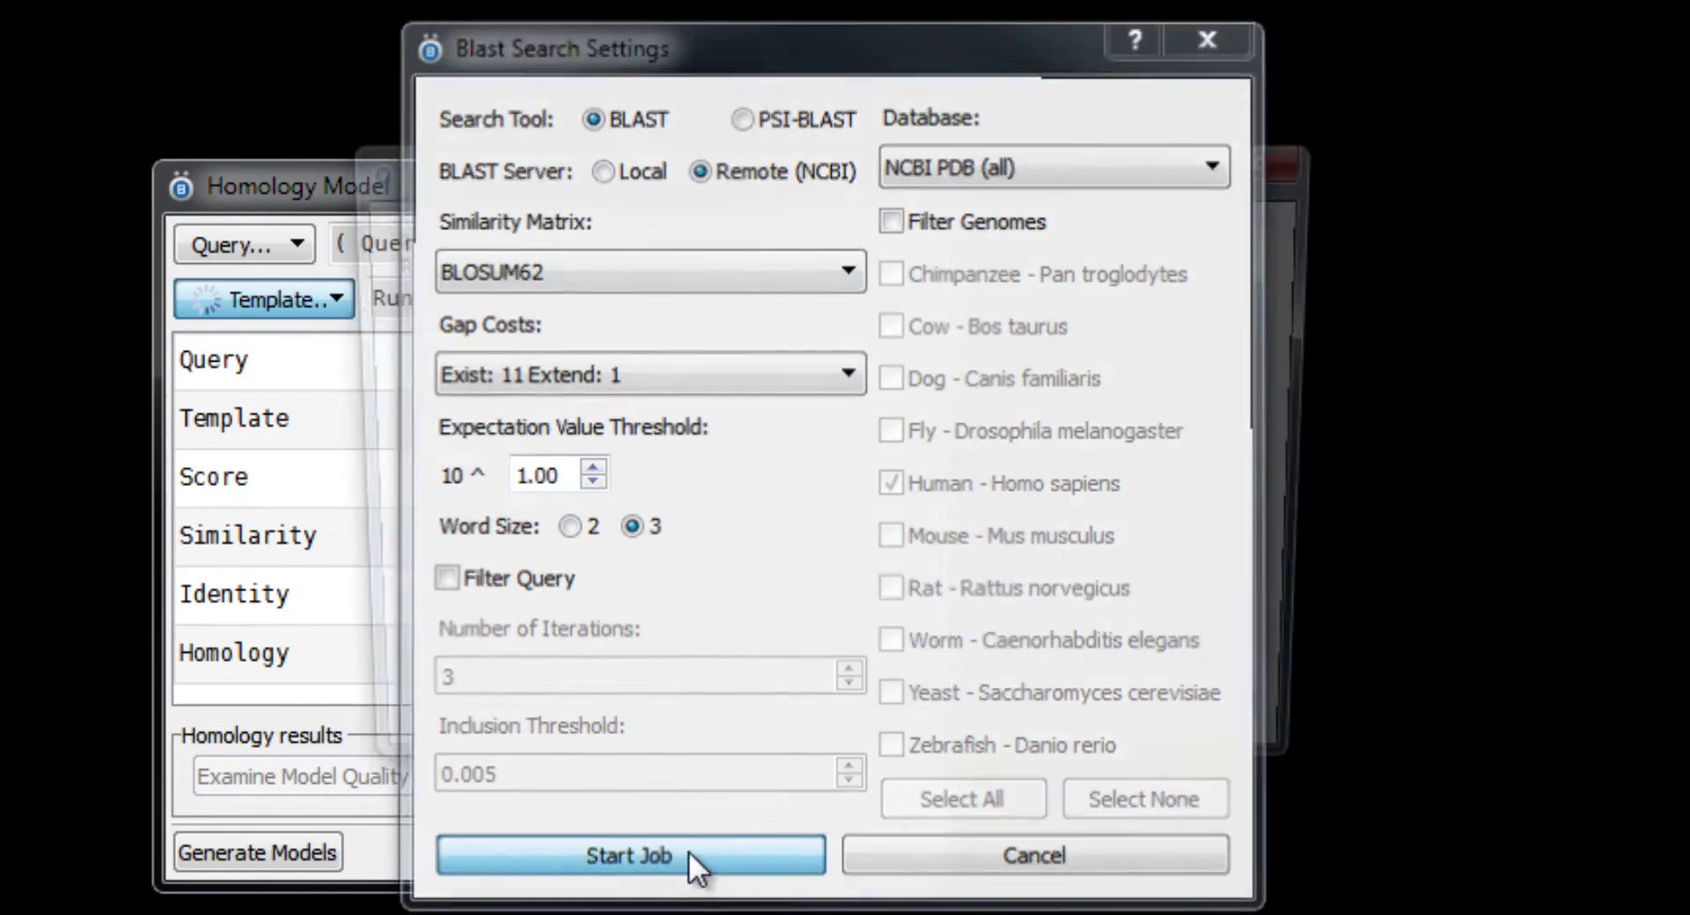
left_click(687, 853)
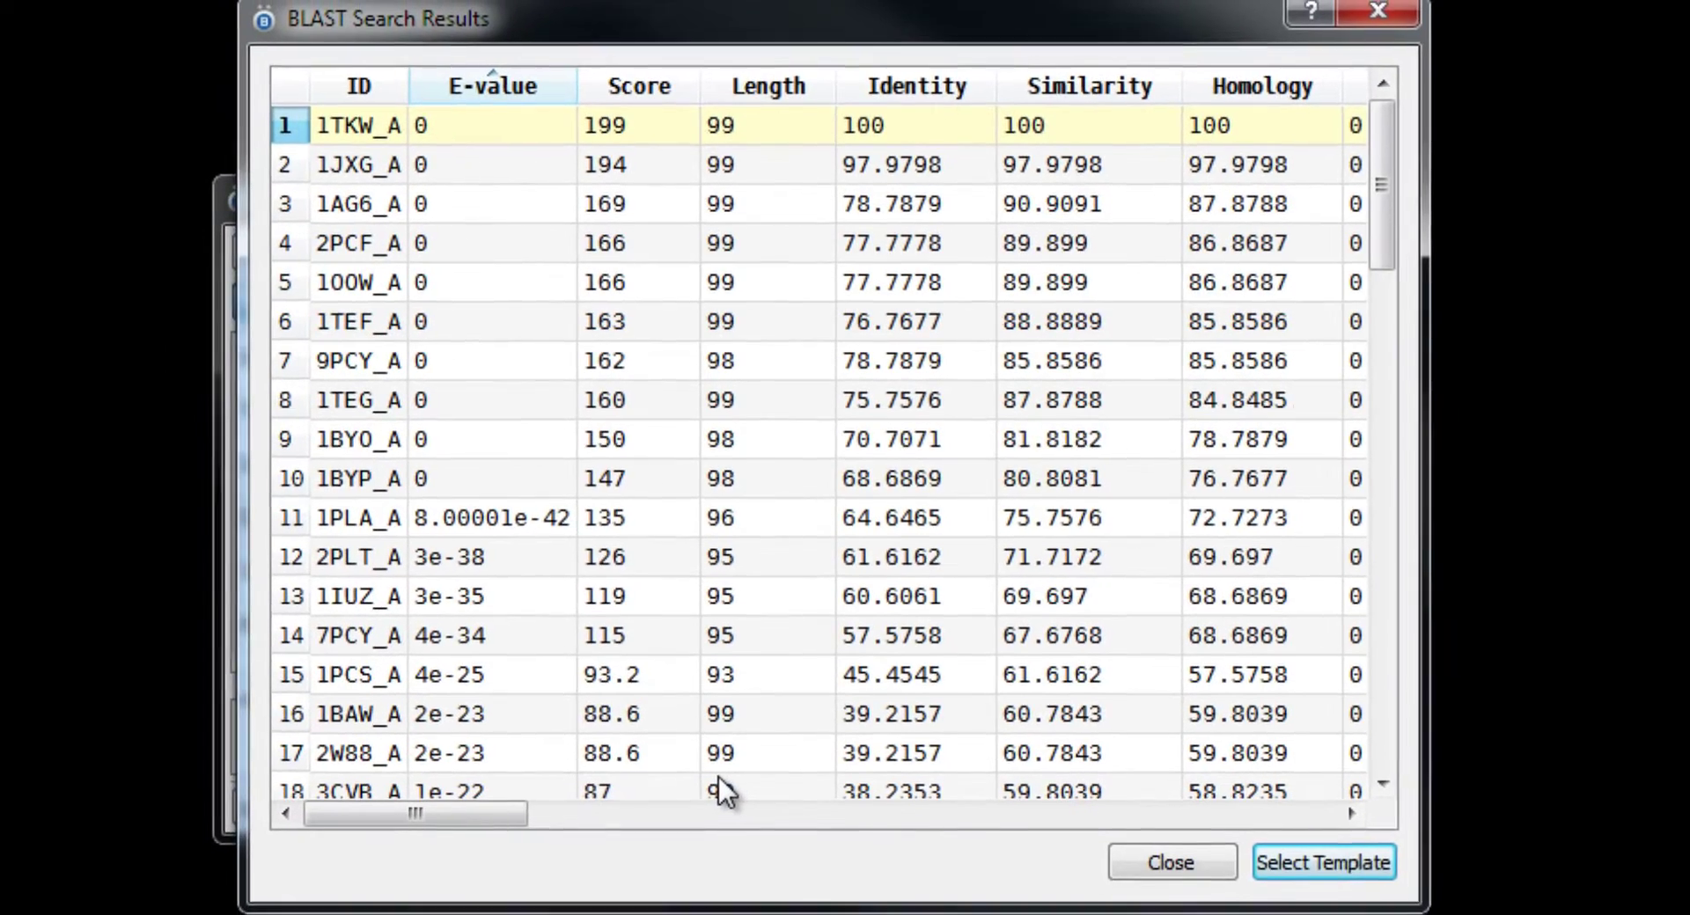
scroll(718, 776, "down", 2)
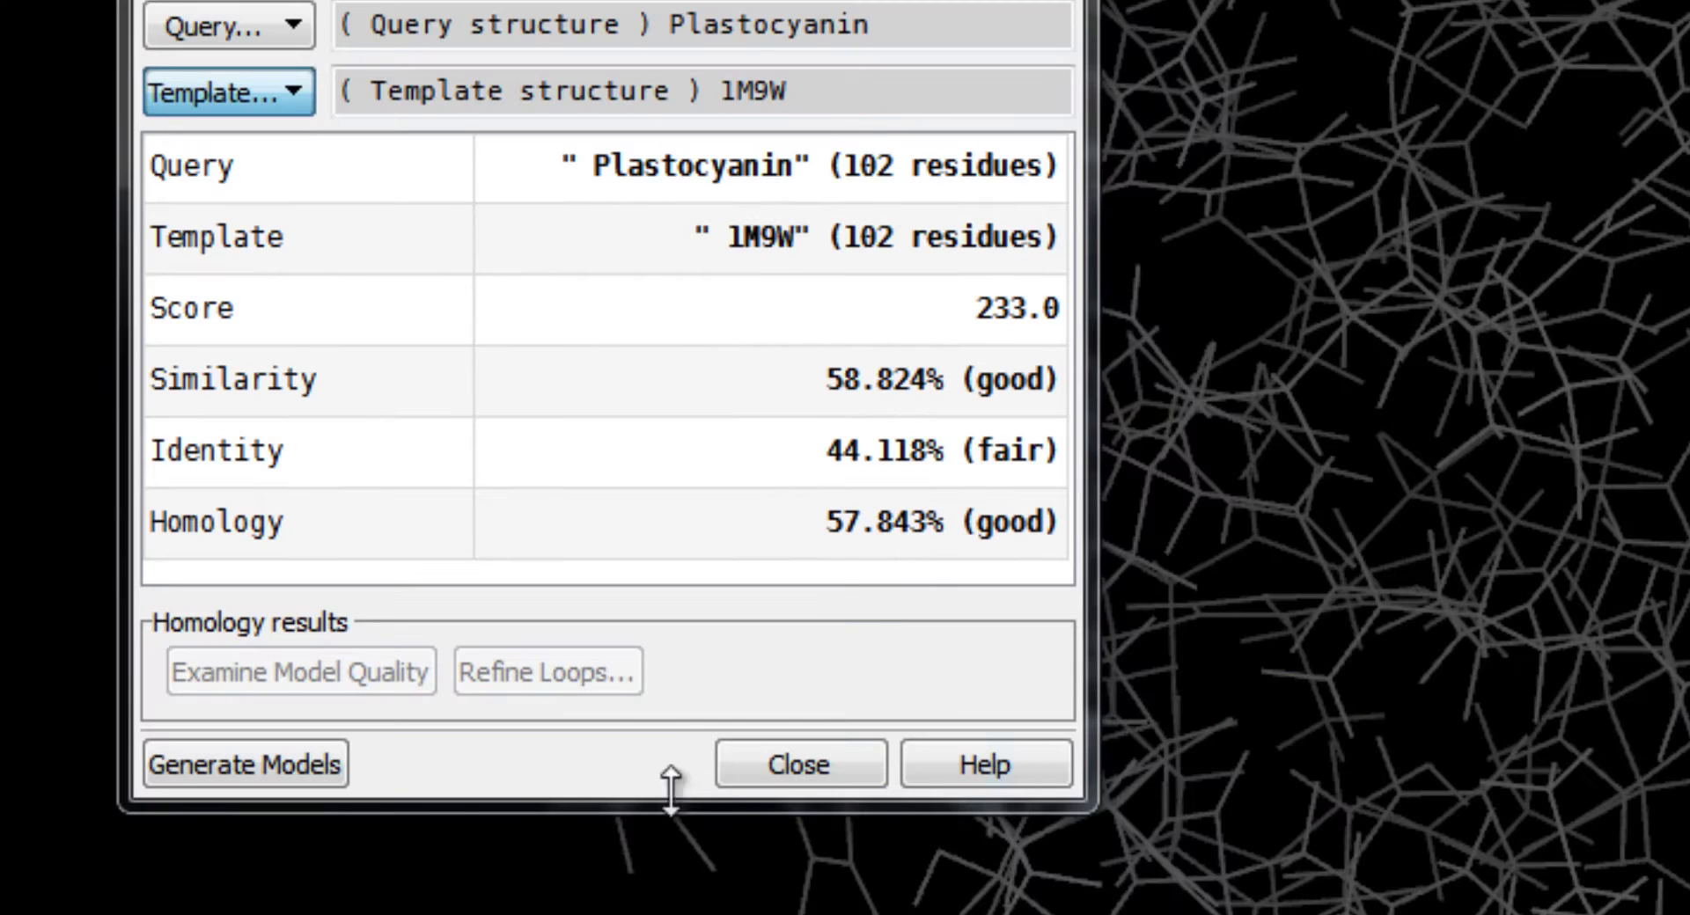
left_click(277, 779)
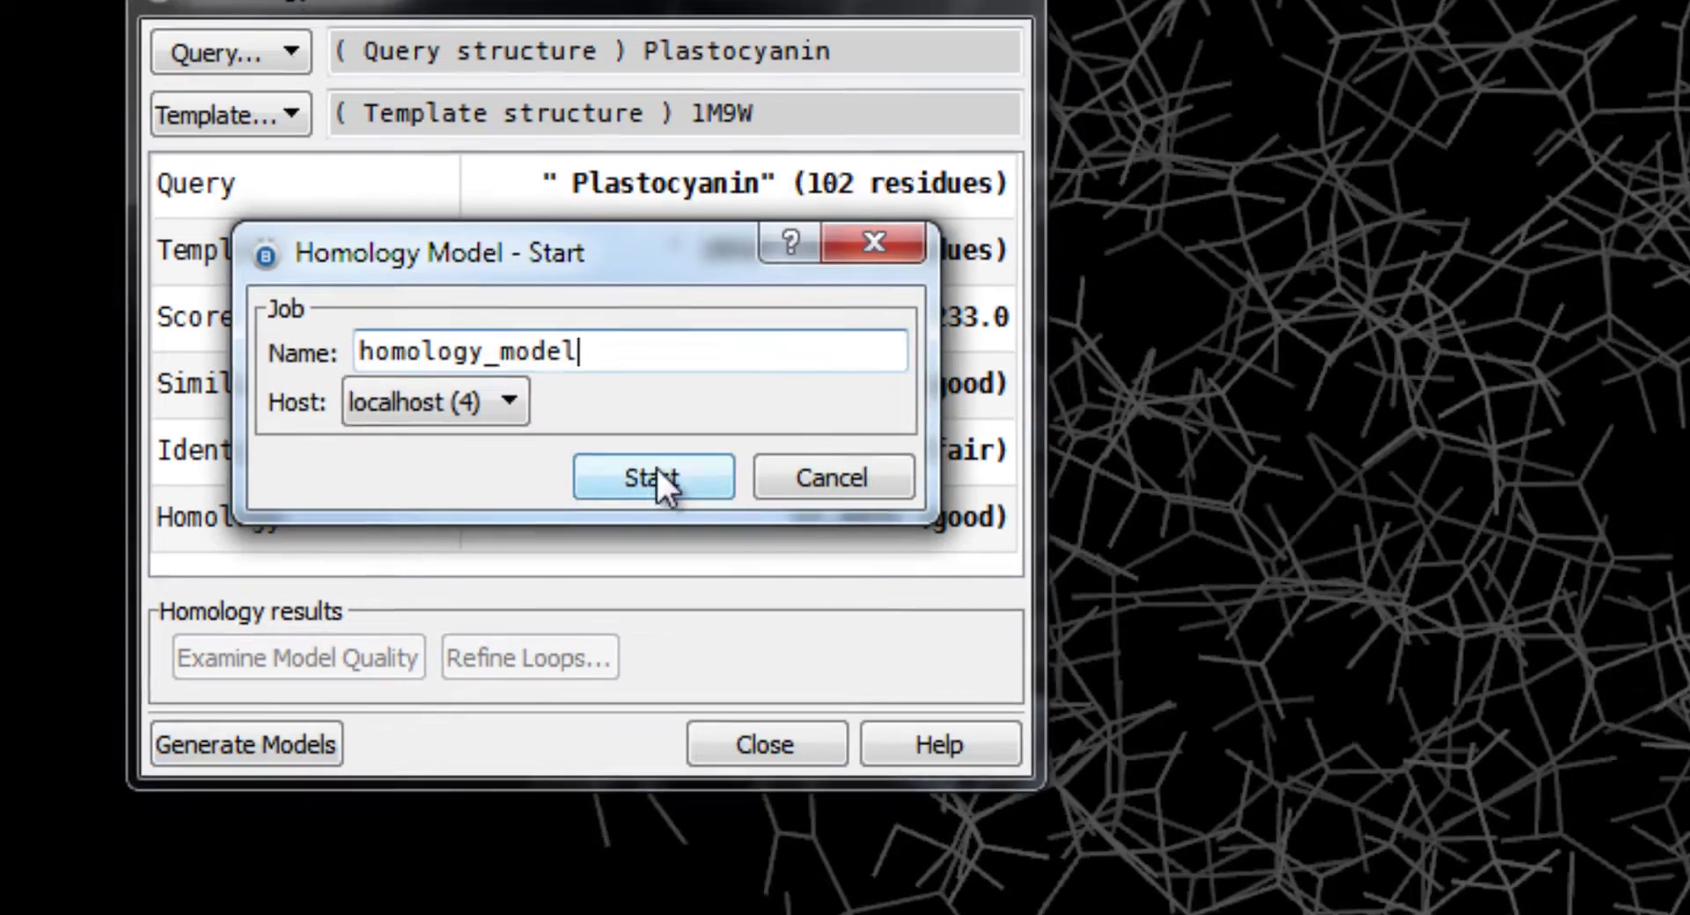
left_click(658, 475)
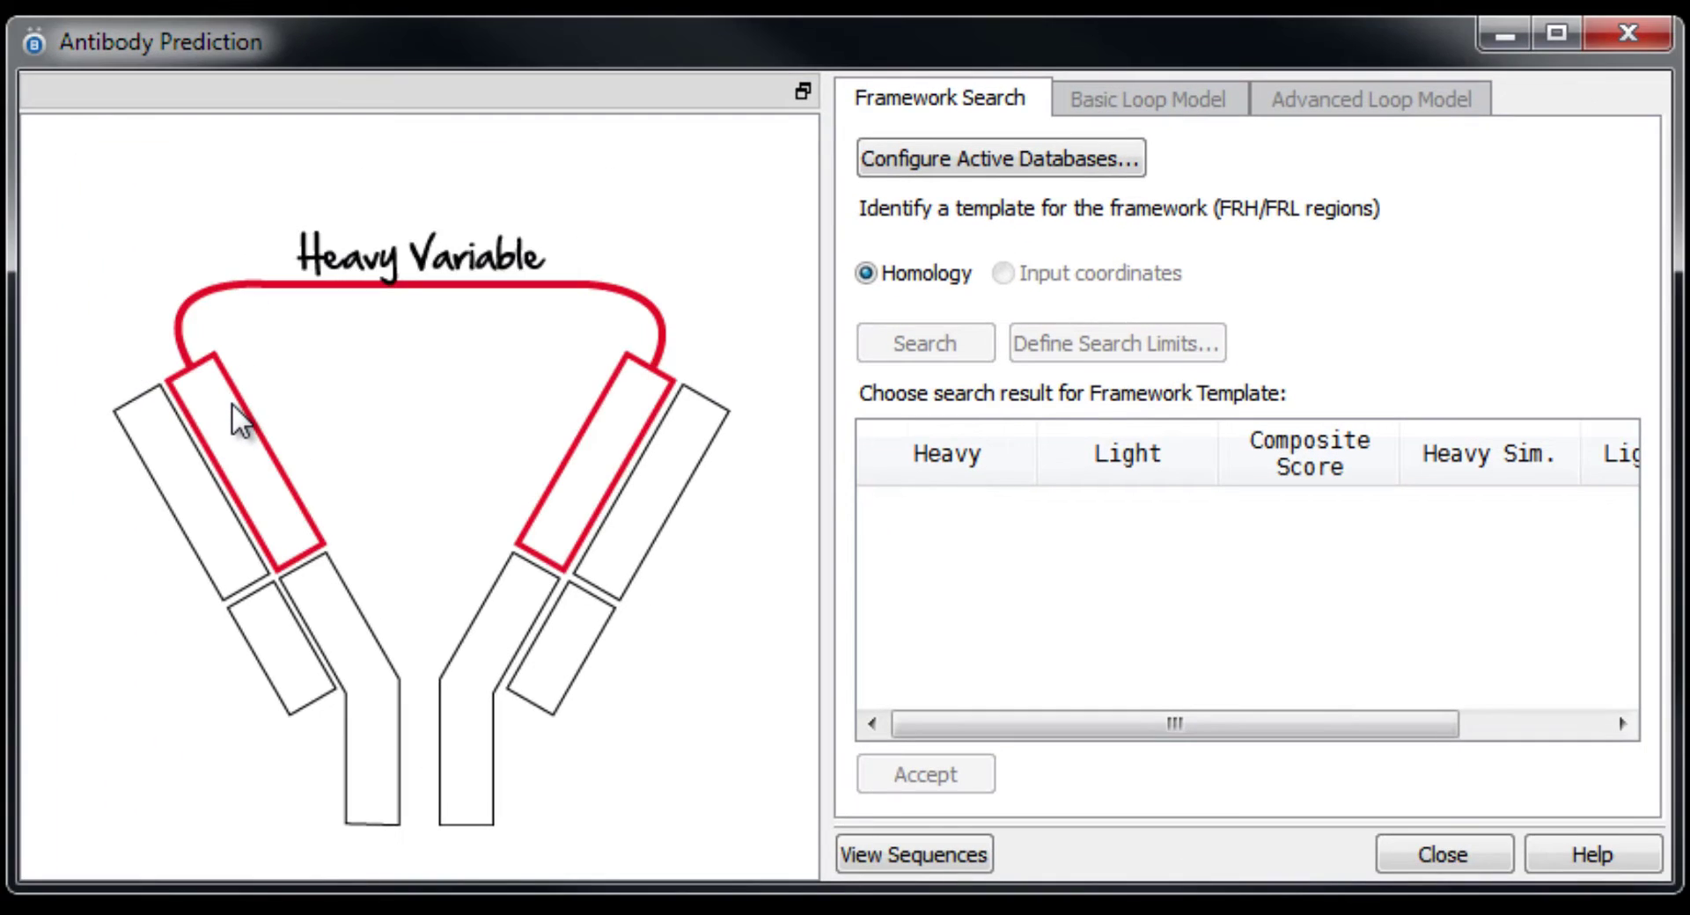
Search antibody framework templates and generate the initial antibody loop models.
left_click(176, 446)
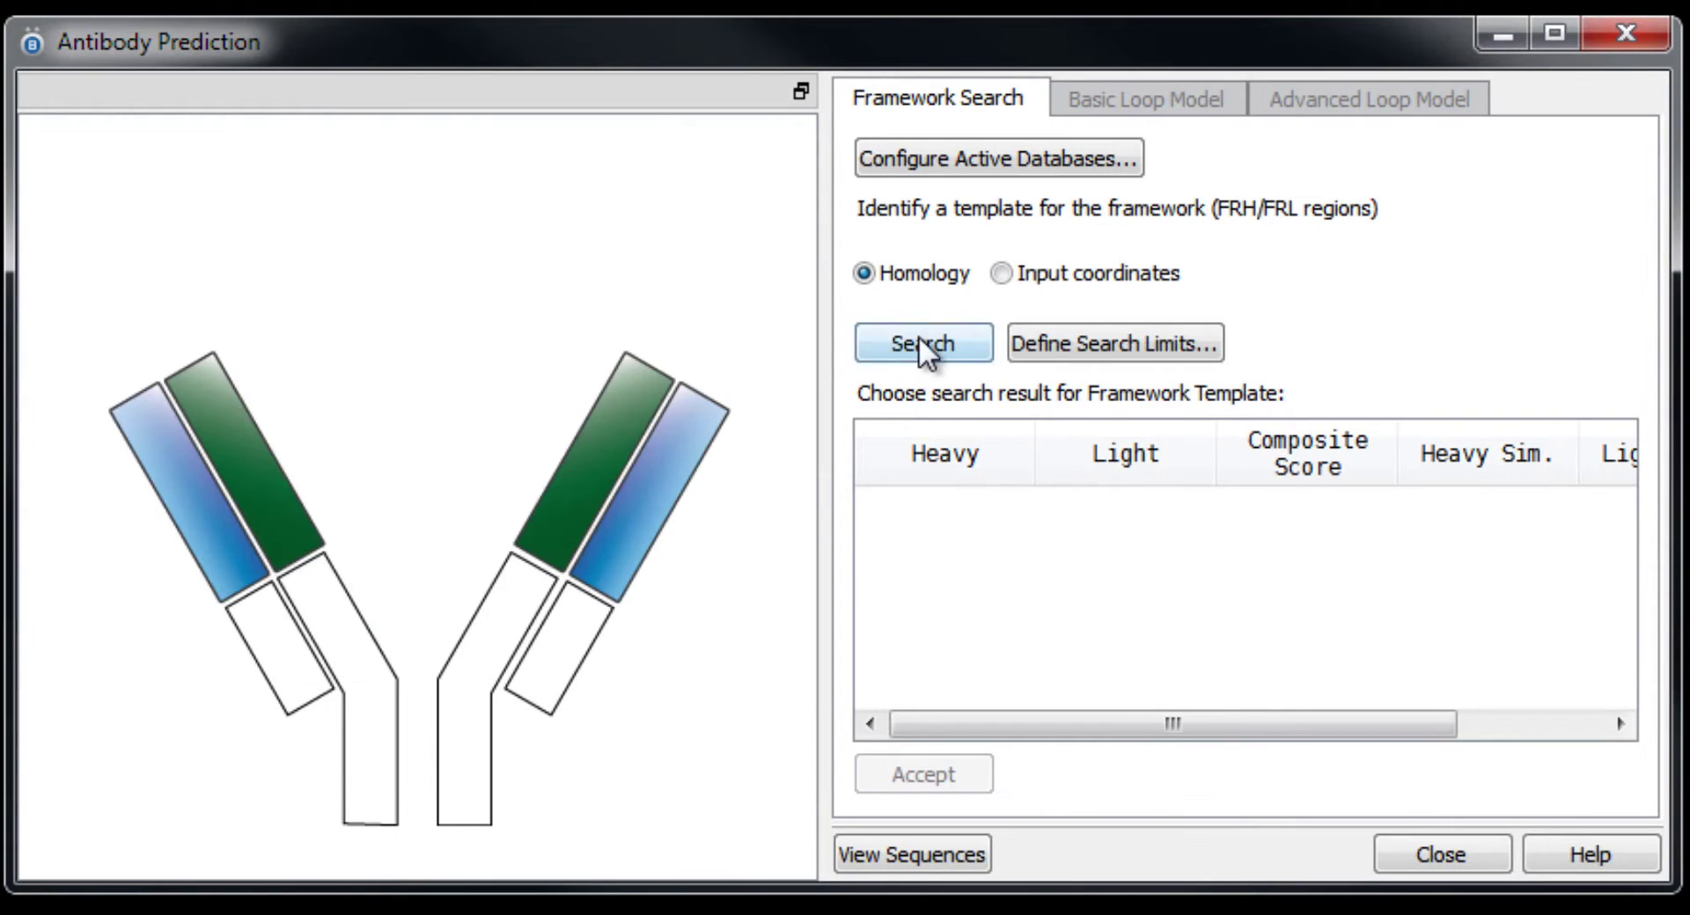
left_click(920, 344)
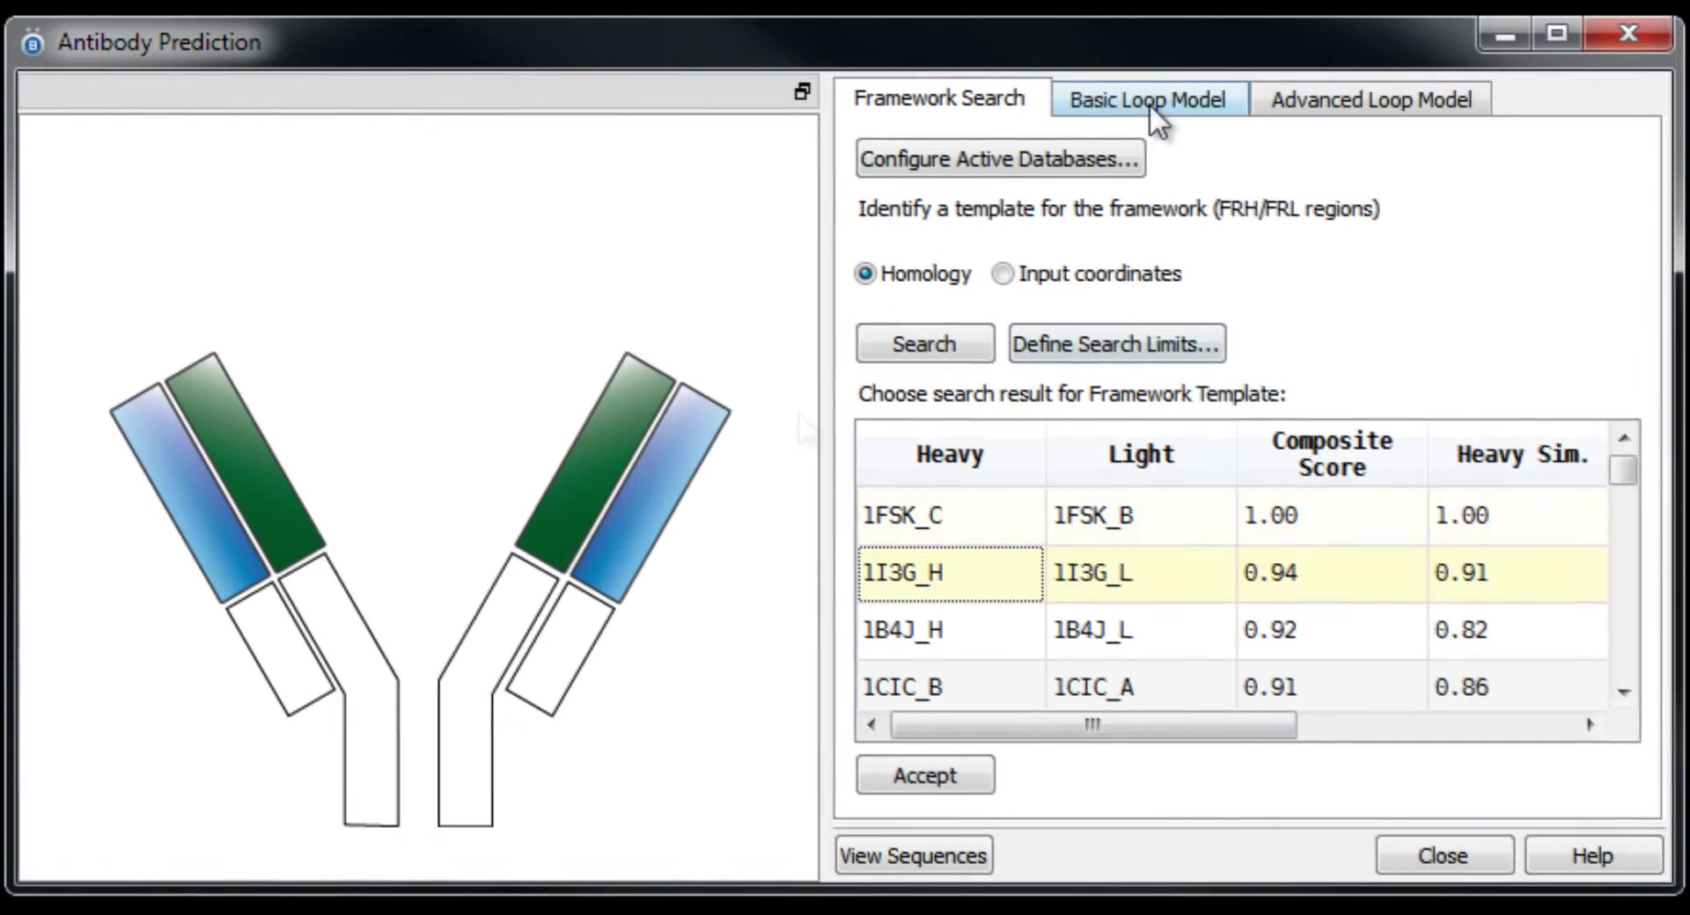
left_click(1149, 101)
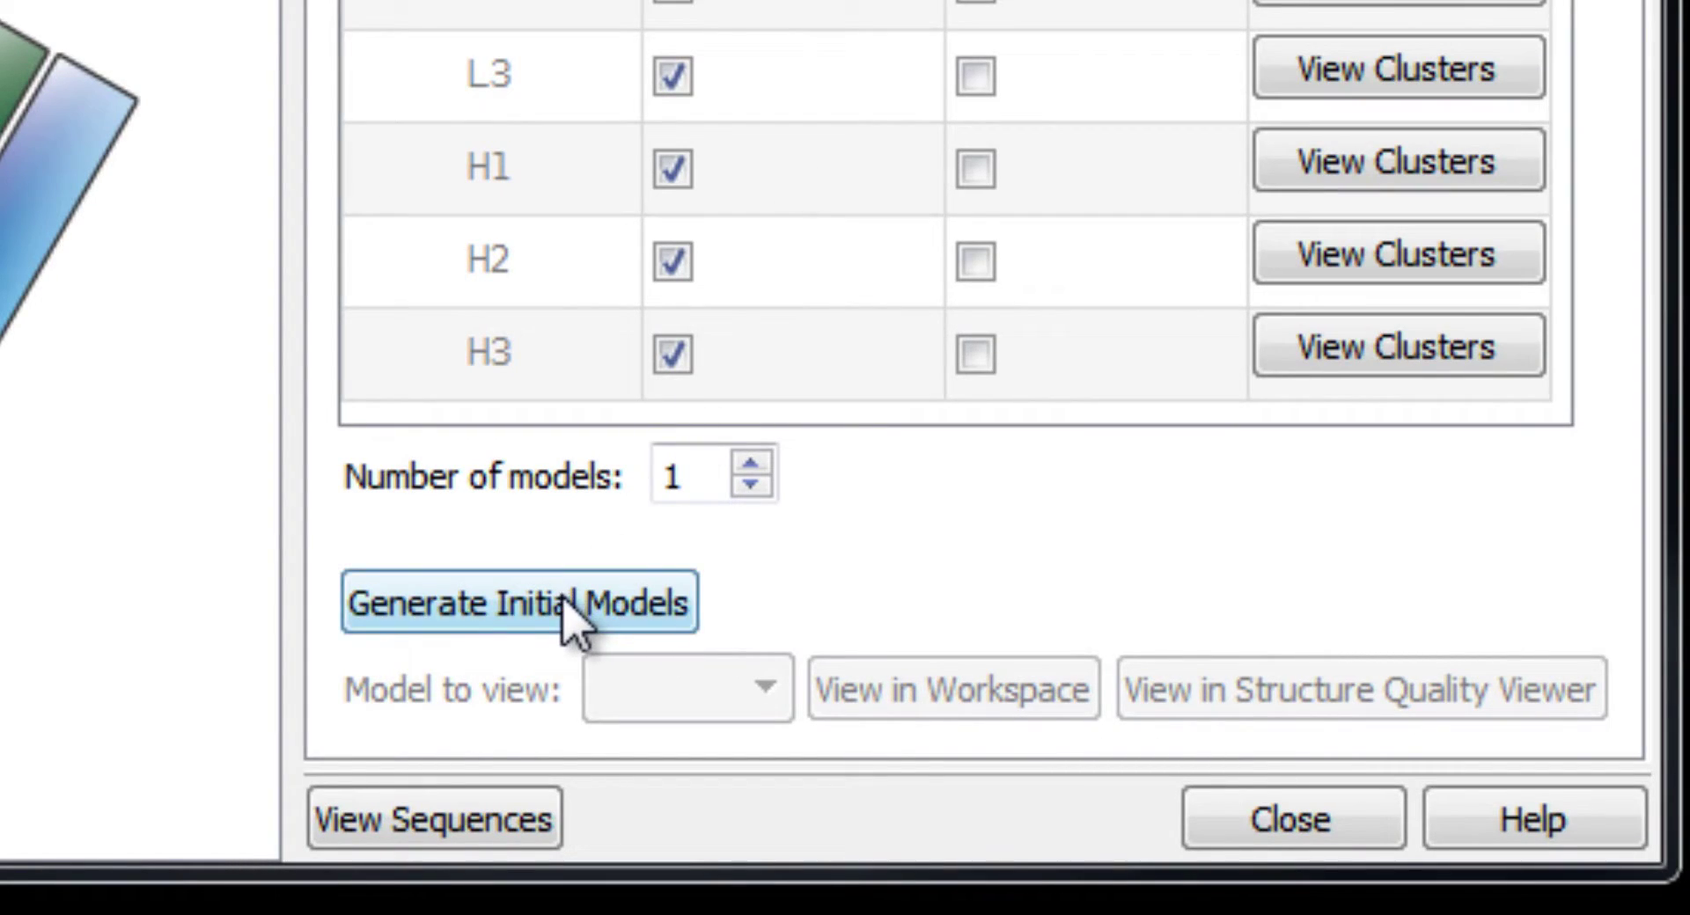
left_click(563, 603)
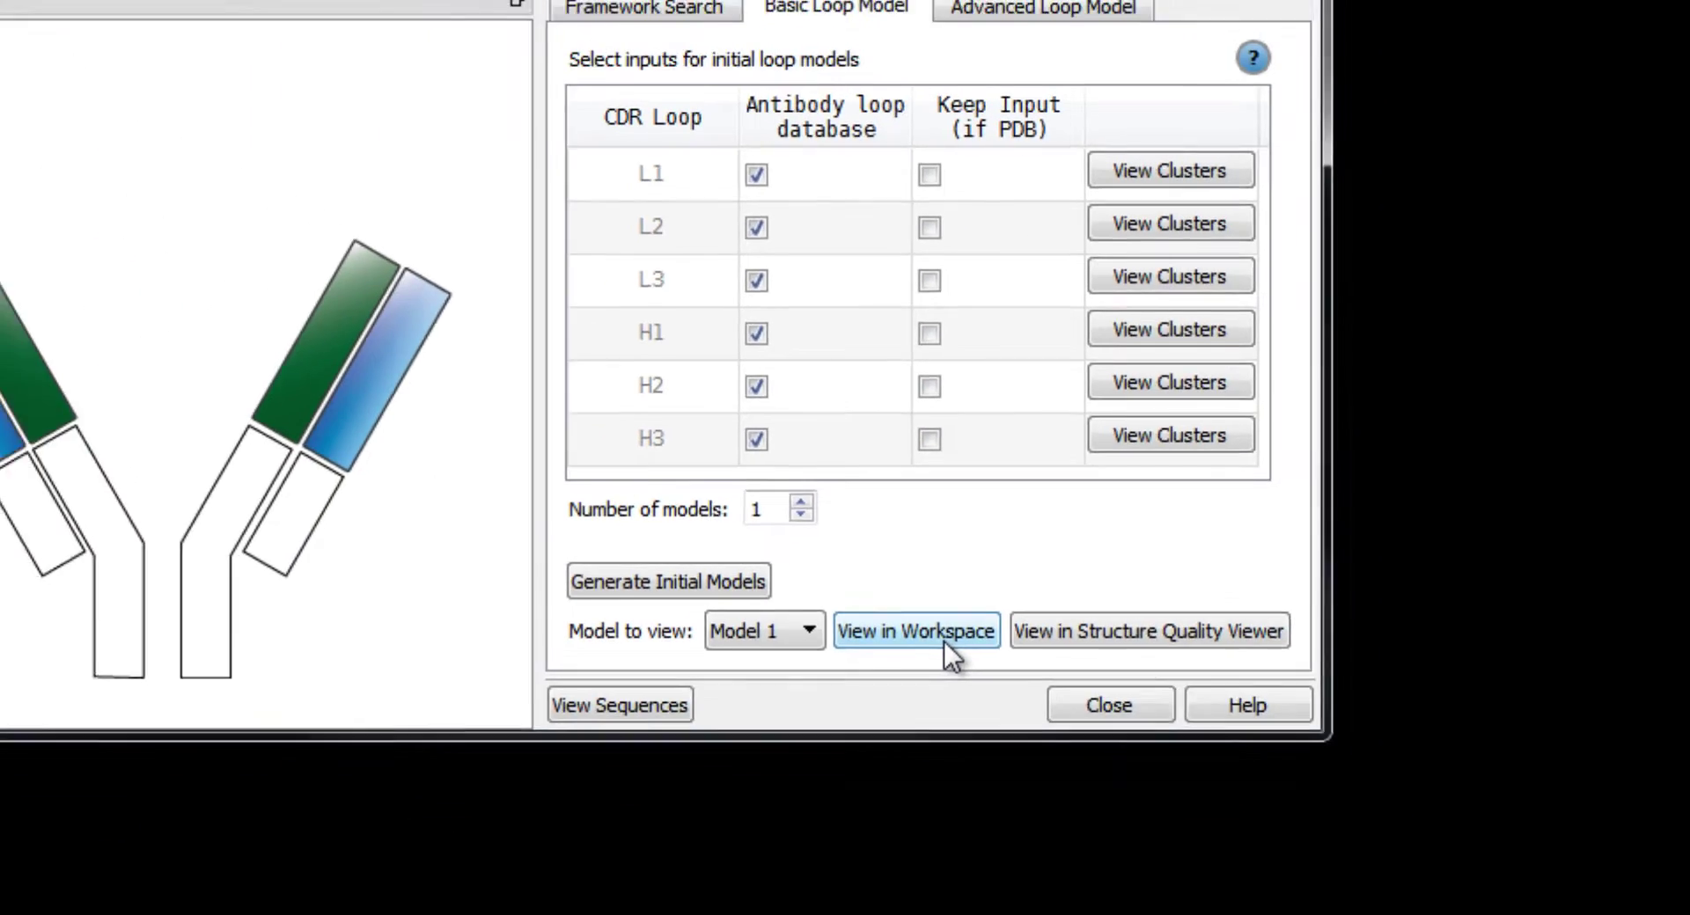
Display antibody model 1 in the workspace with the Antibody display preset.
left_click(1000, 705)
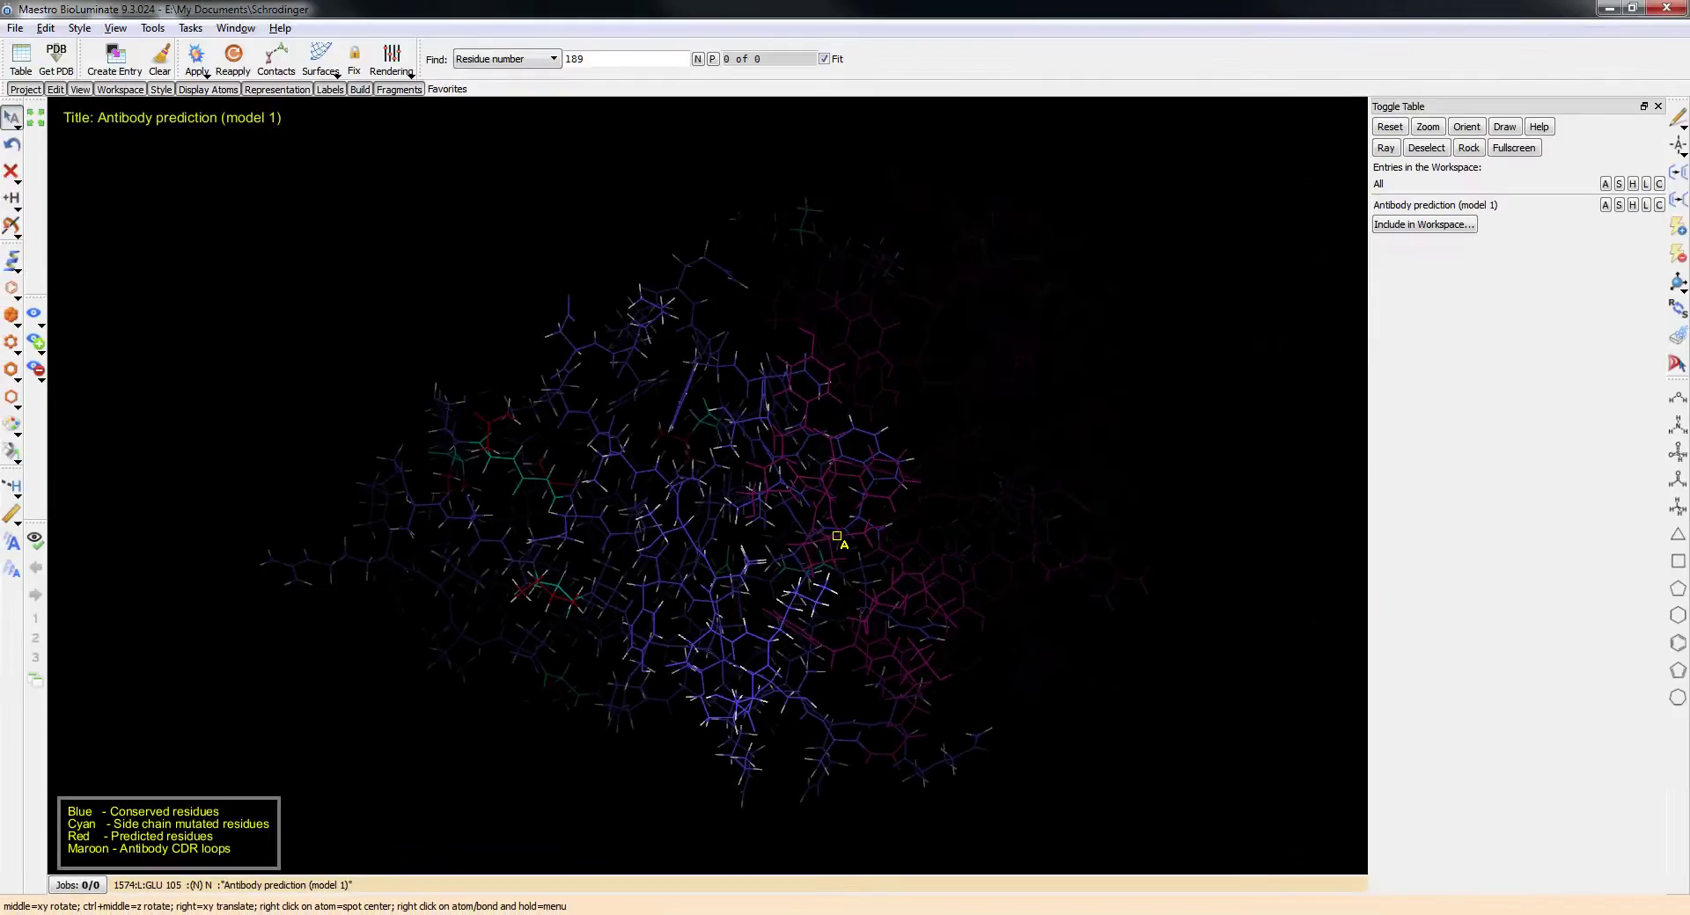
right_click(1373, 196)
left_click(1057, 762)
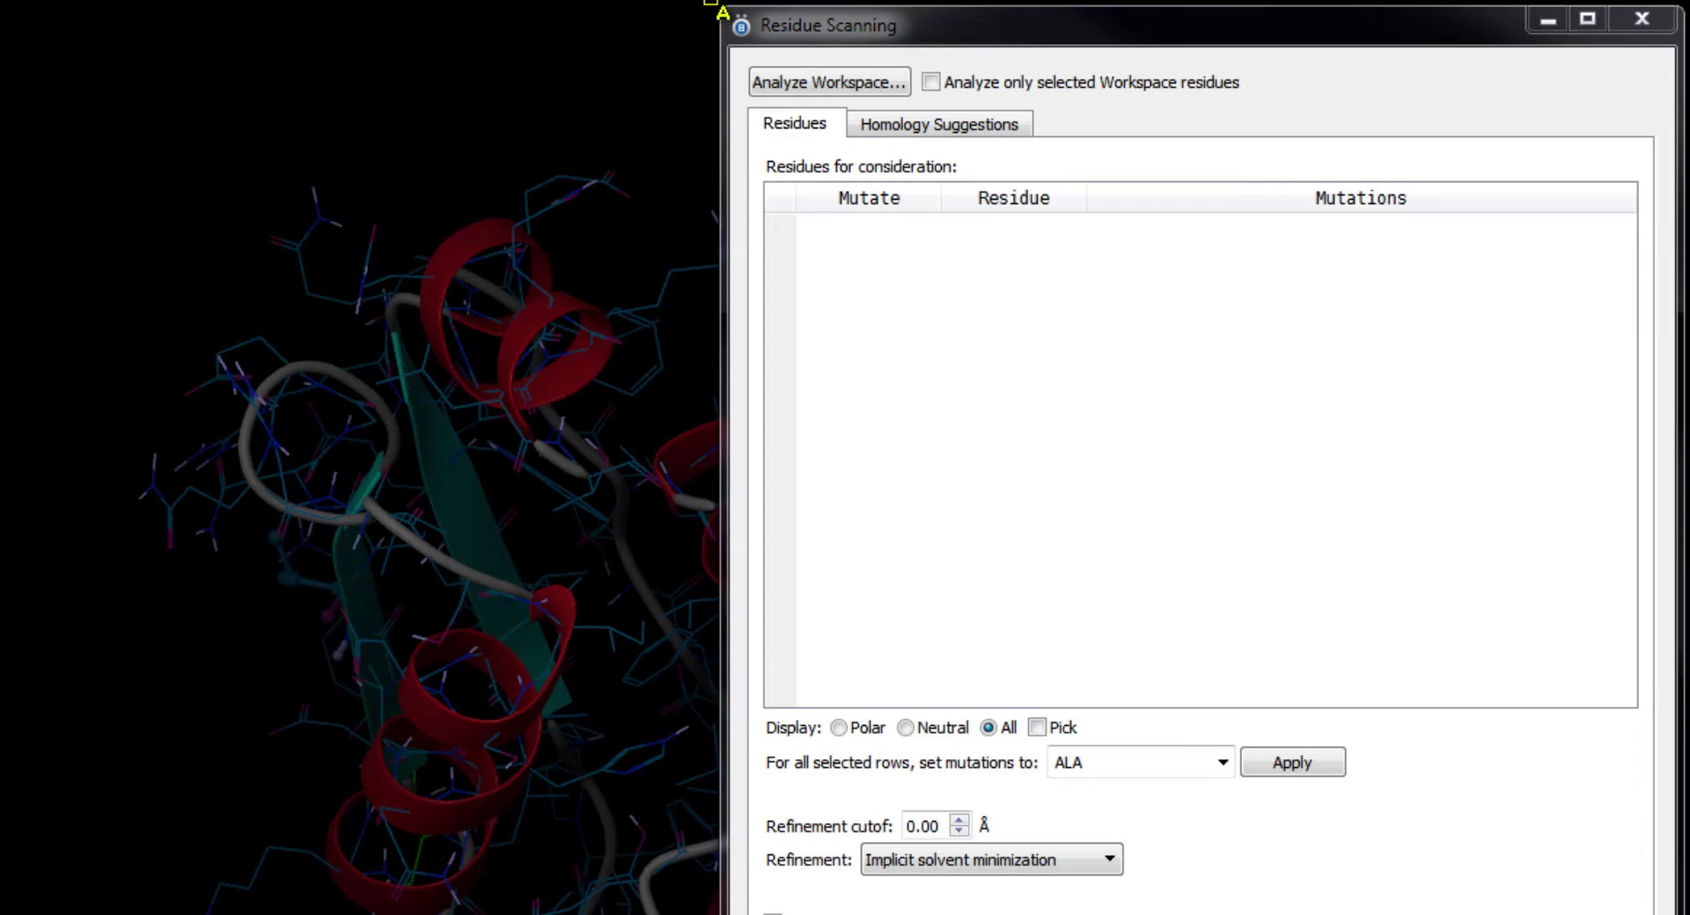
Fill the scanning table from the workspace, try hydrophobic mutations on D:4 VAL, then clear them.
left_click(848, 81)
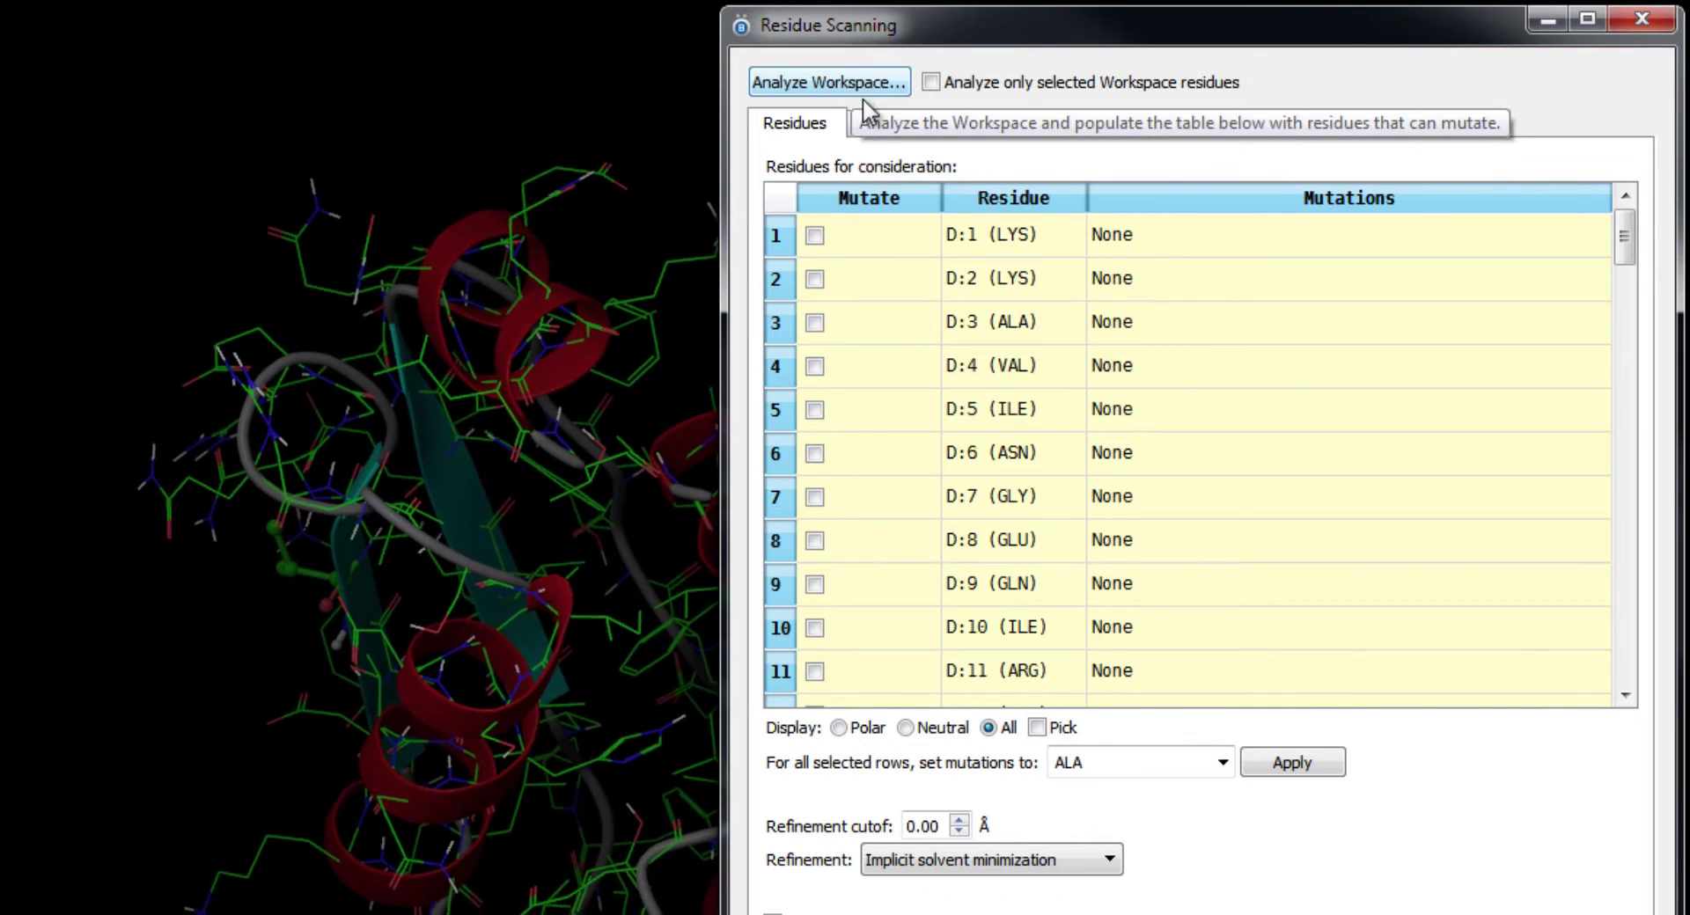
left_click(884, 363)
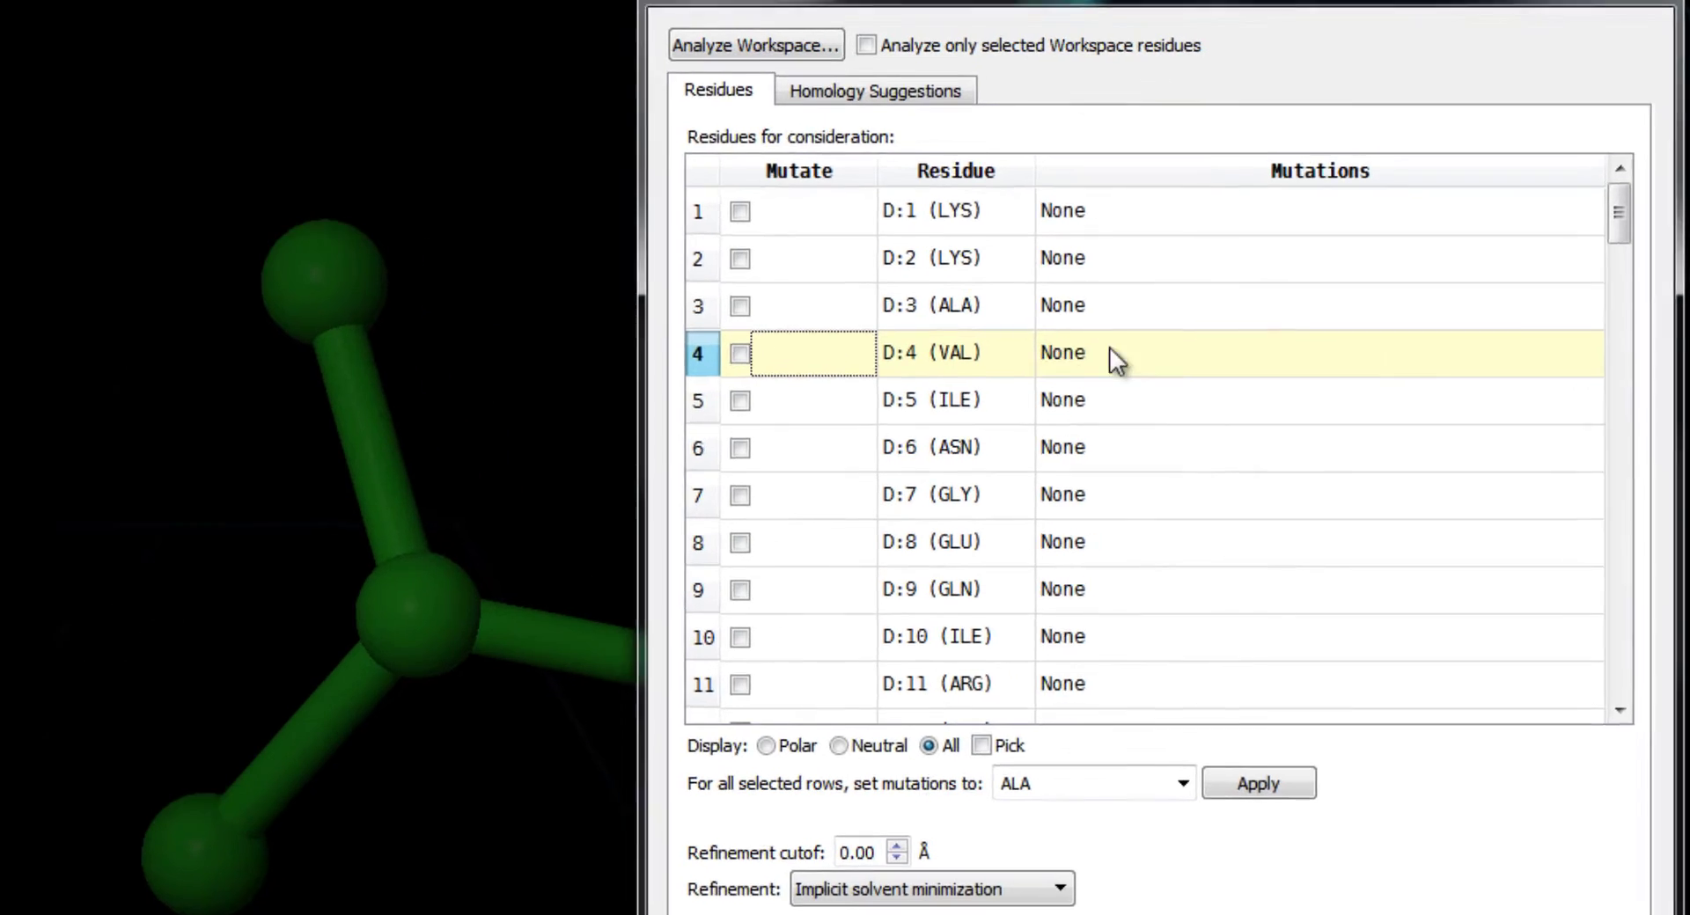
left_click(1293, 374)
scroll(1239, 519, "down", 5)
scroll(1048, 520, "up", 5)
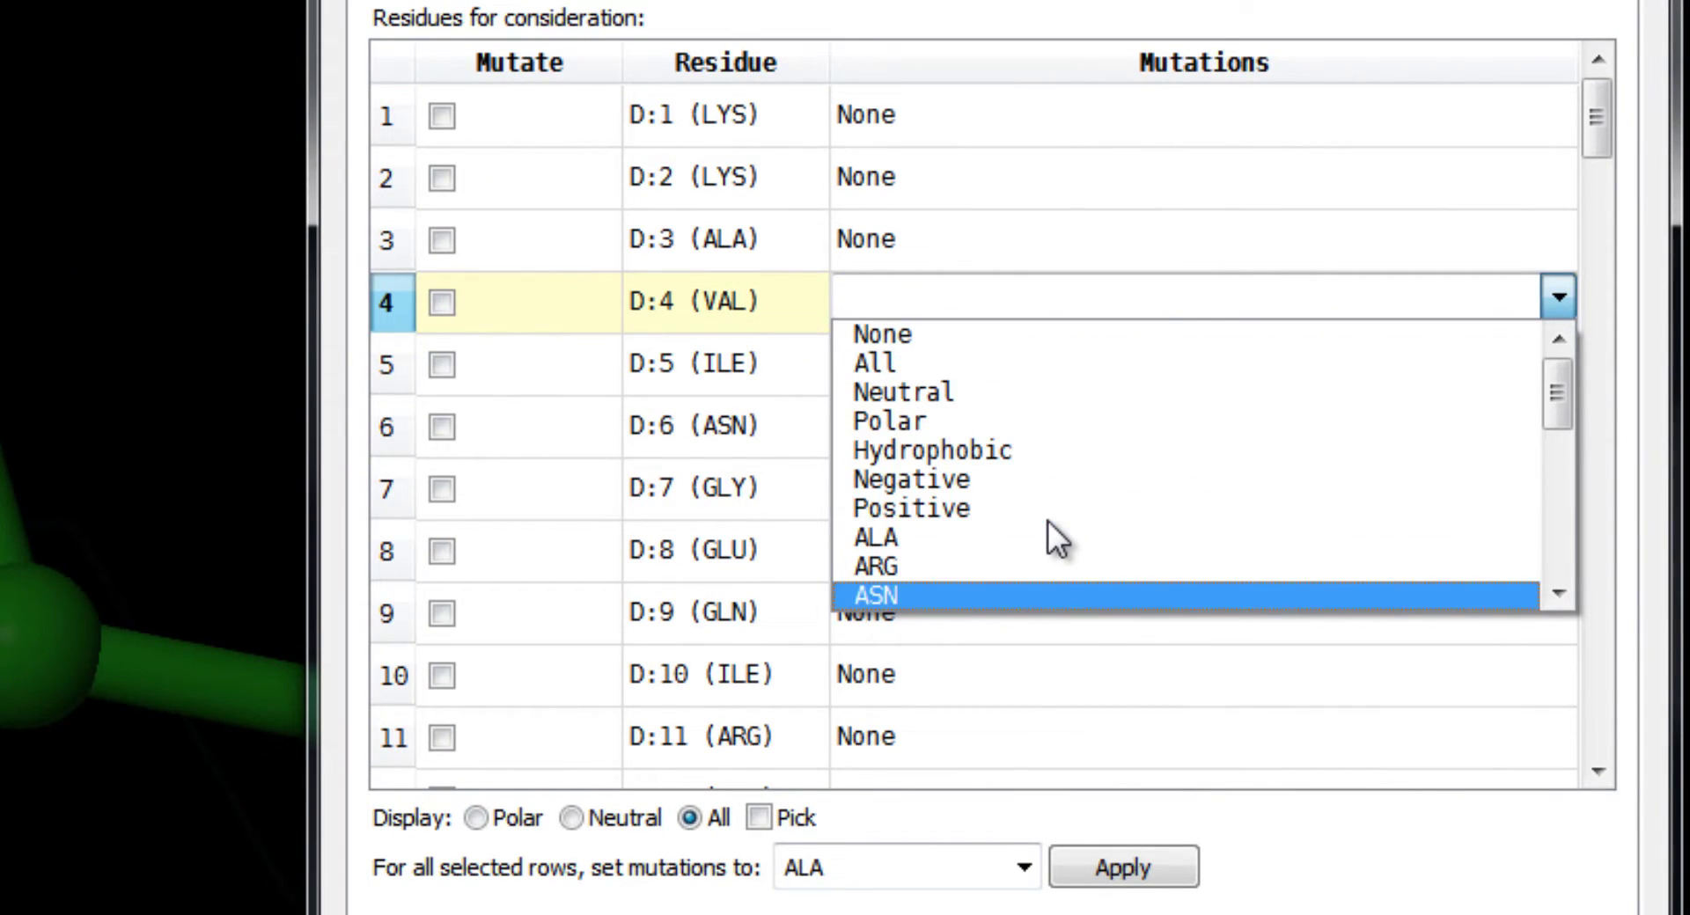
left_click(1057, 448)
left_click(926, 340)
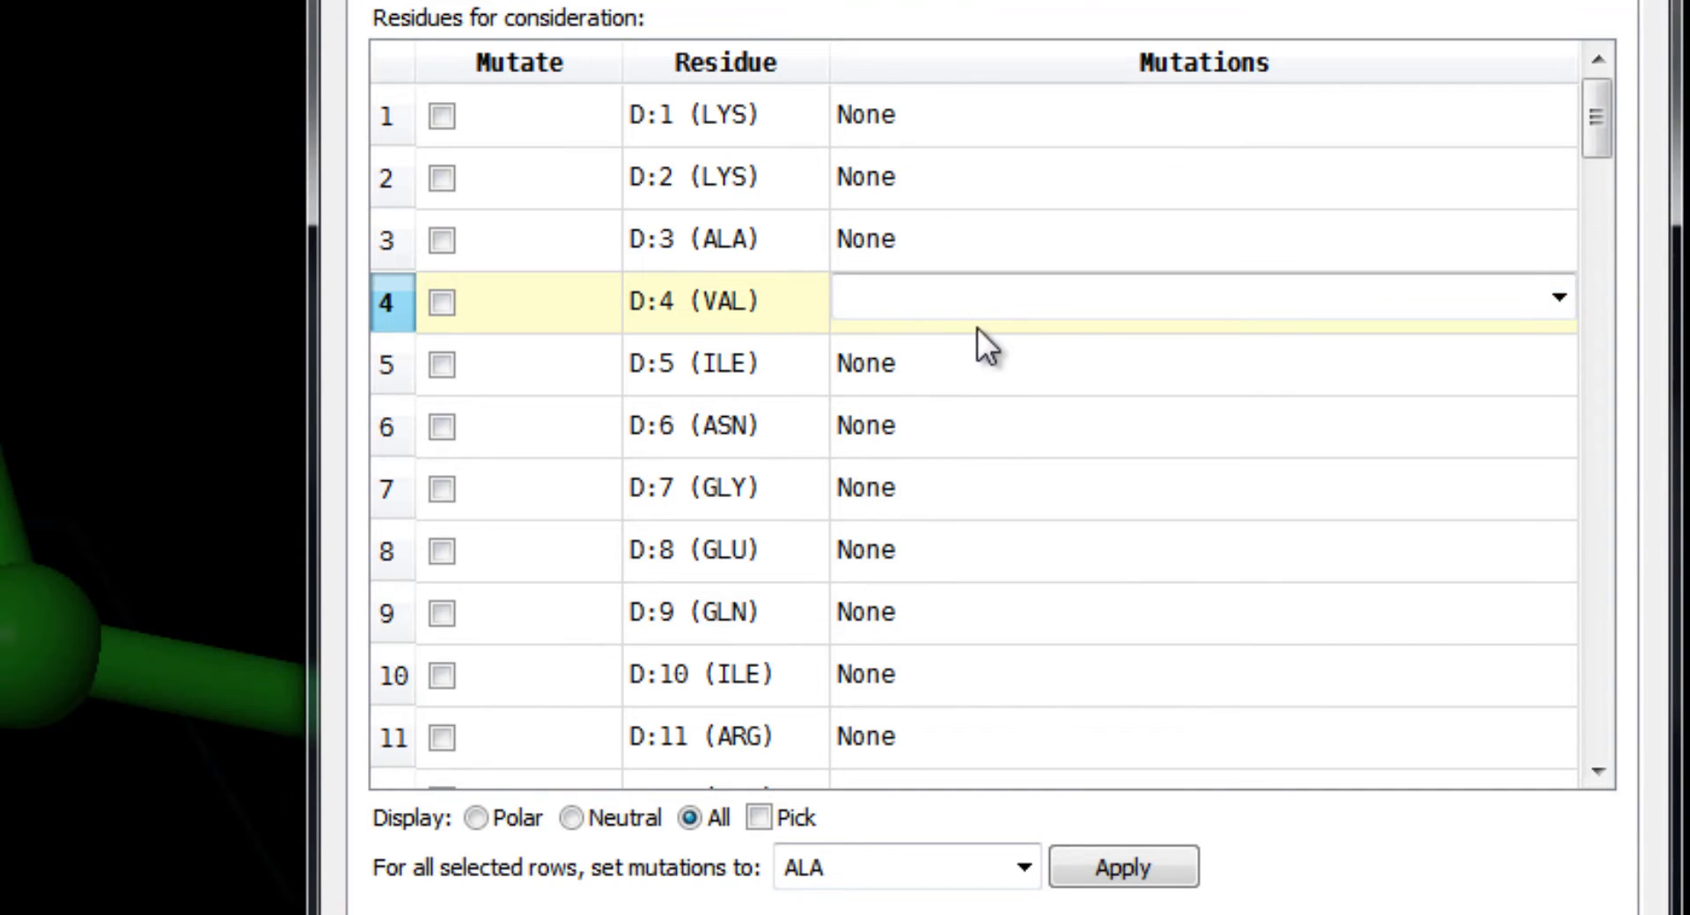
Select all 87 residues in the Residue Scanning table.
left_click(520, 118)
left_click_drag(1595, 116, 1613, 740)
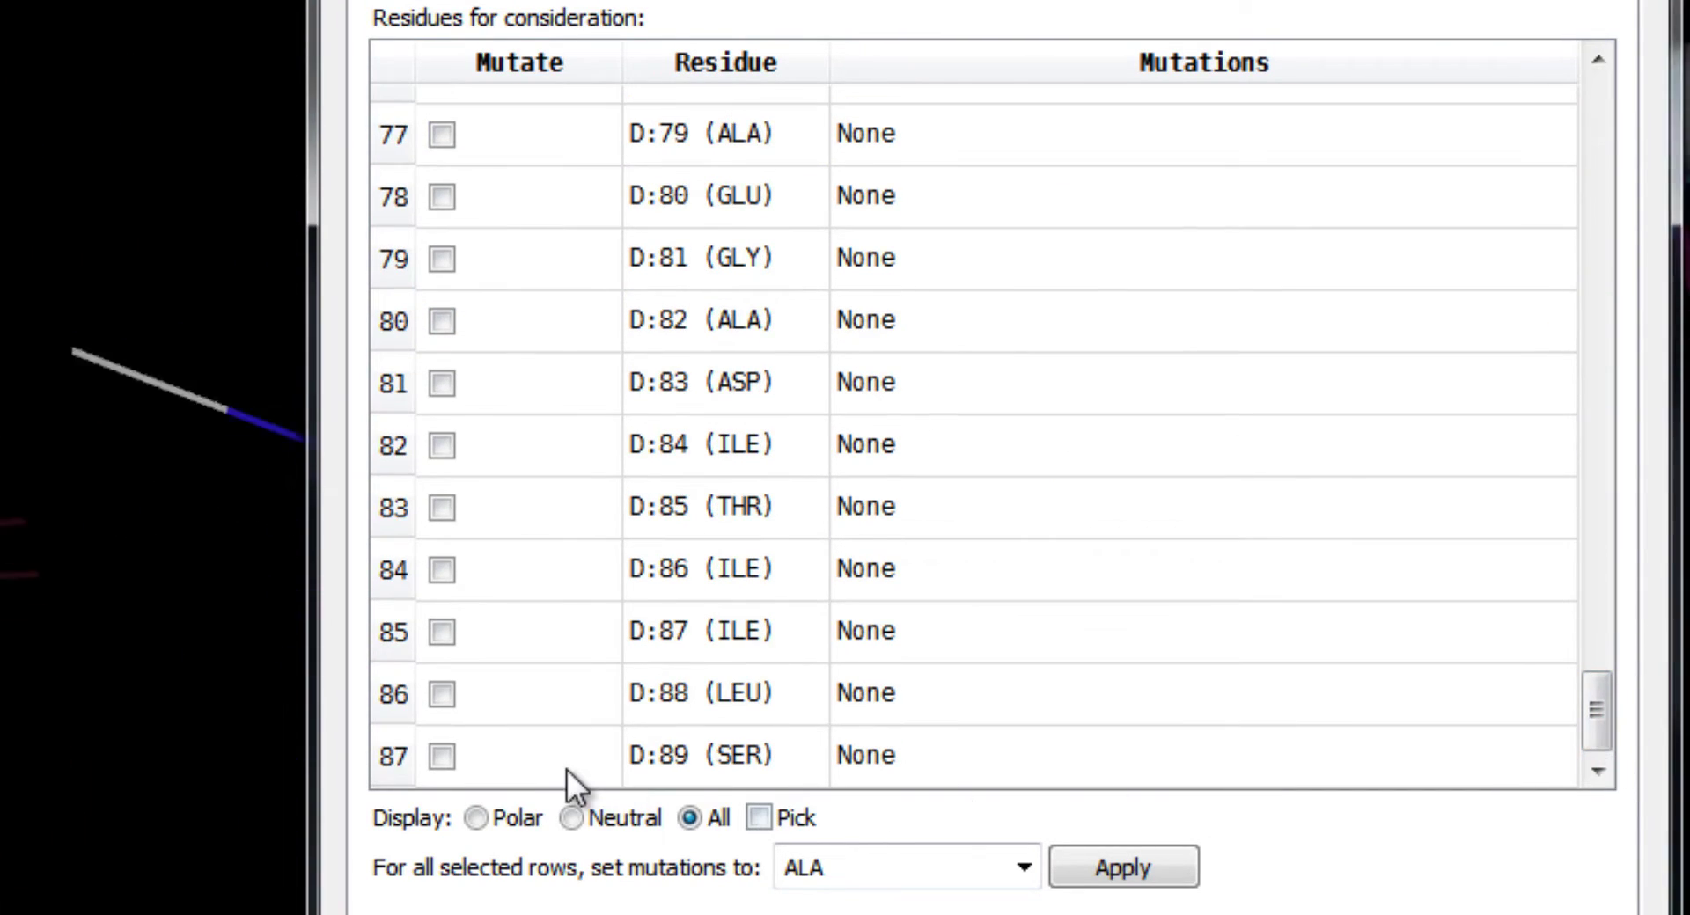
left_click(553, 767, "shift")
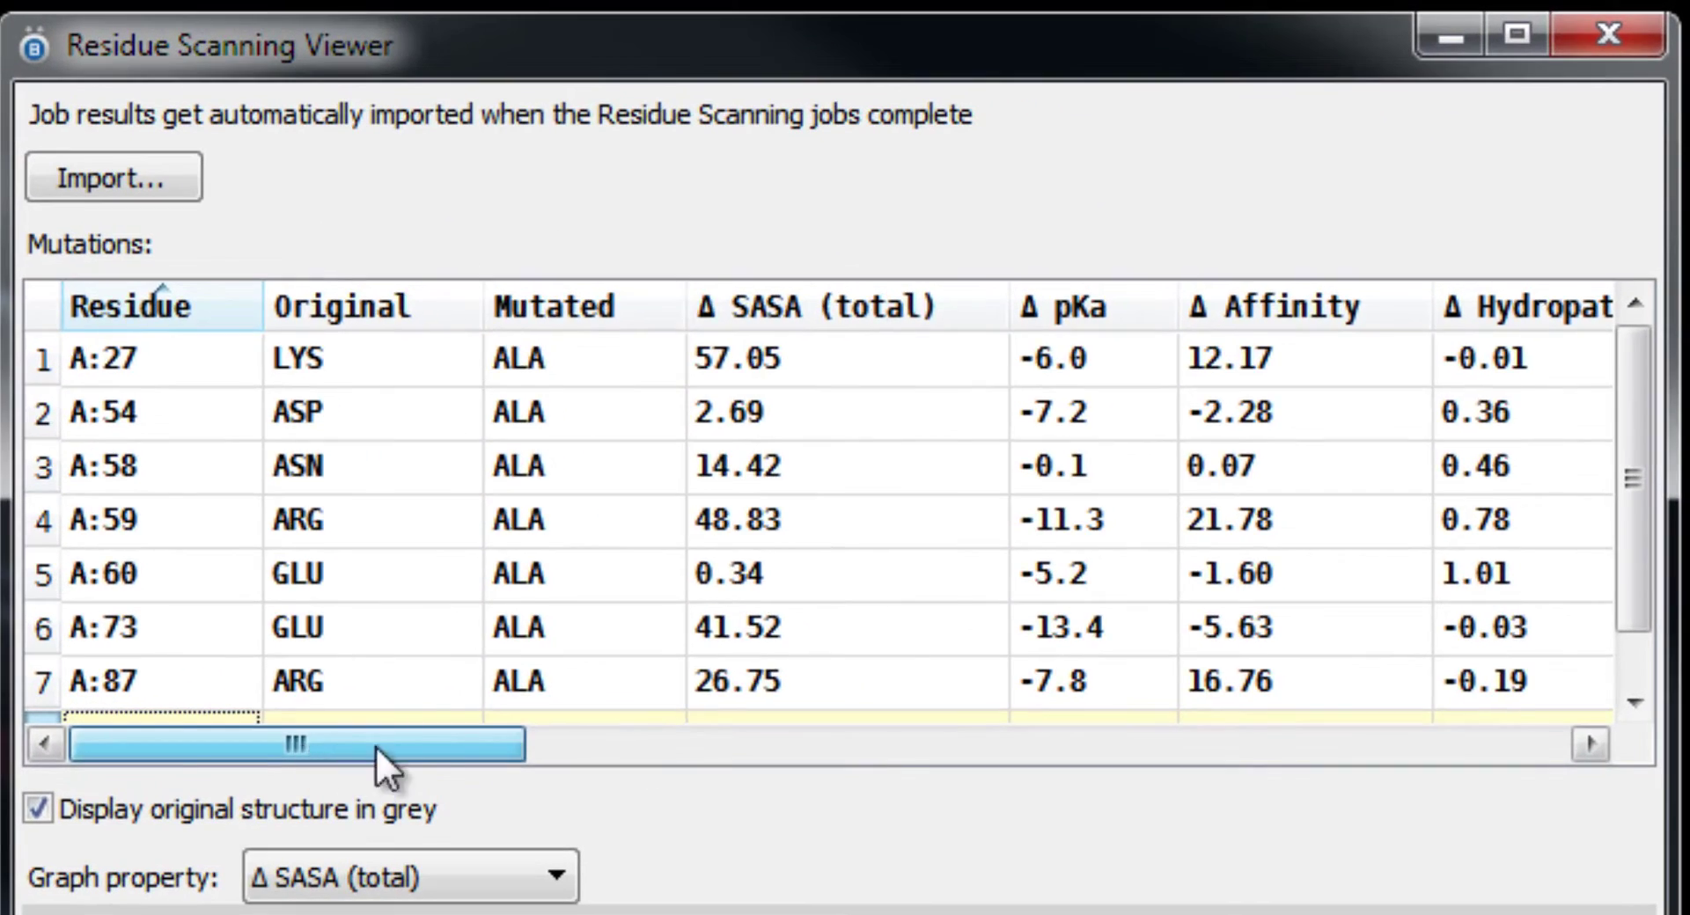
Scroll the result columns and display the A:27 mutant, rotating the structure to inspect it.
left_click_drag(376, 747, 274, 742)
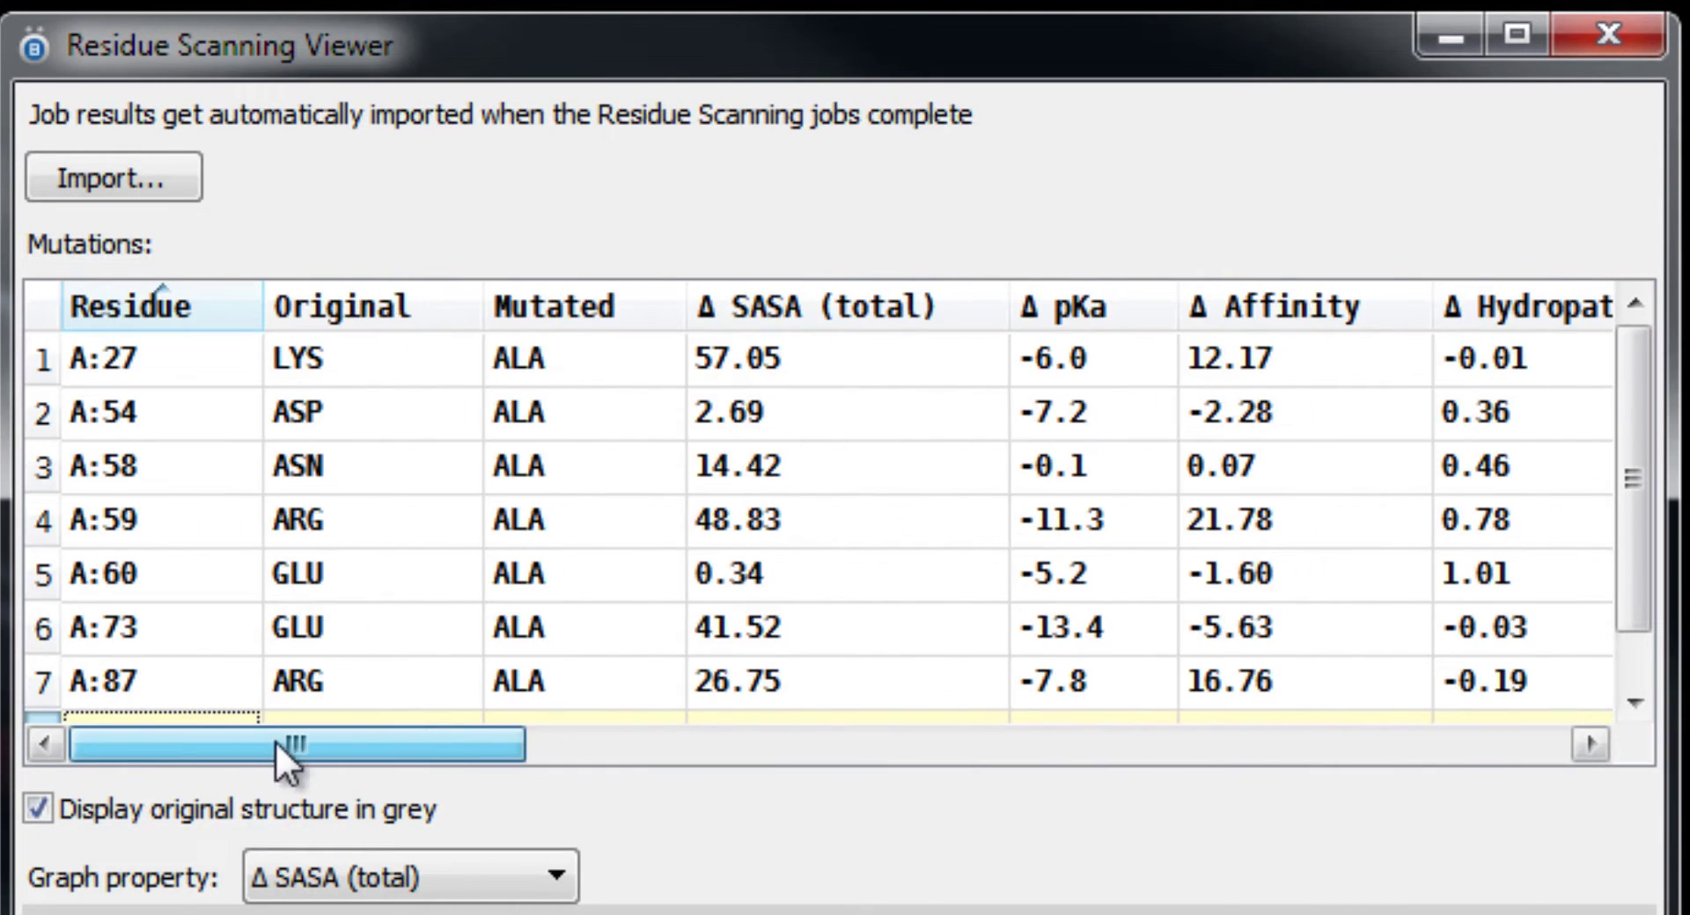
left_click(99, 344)
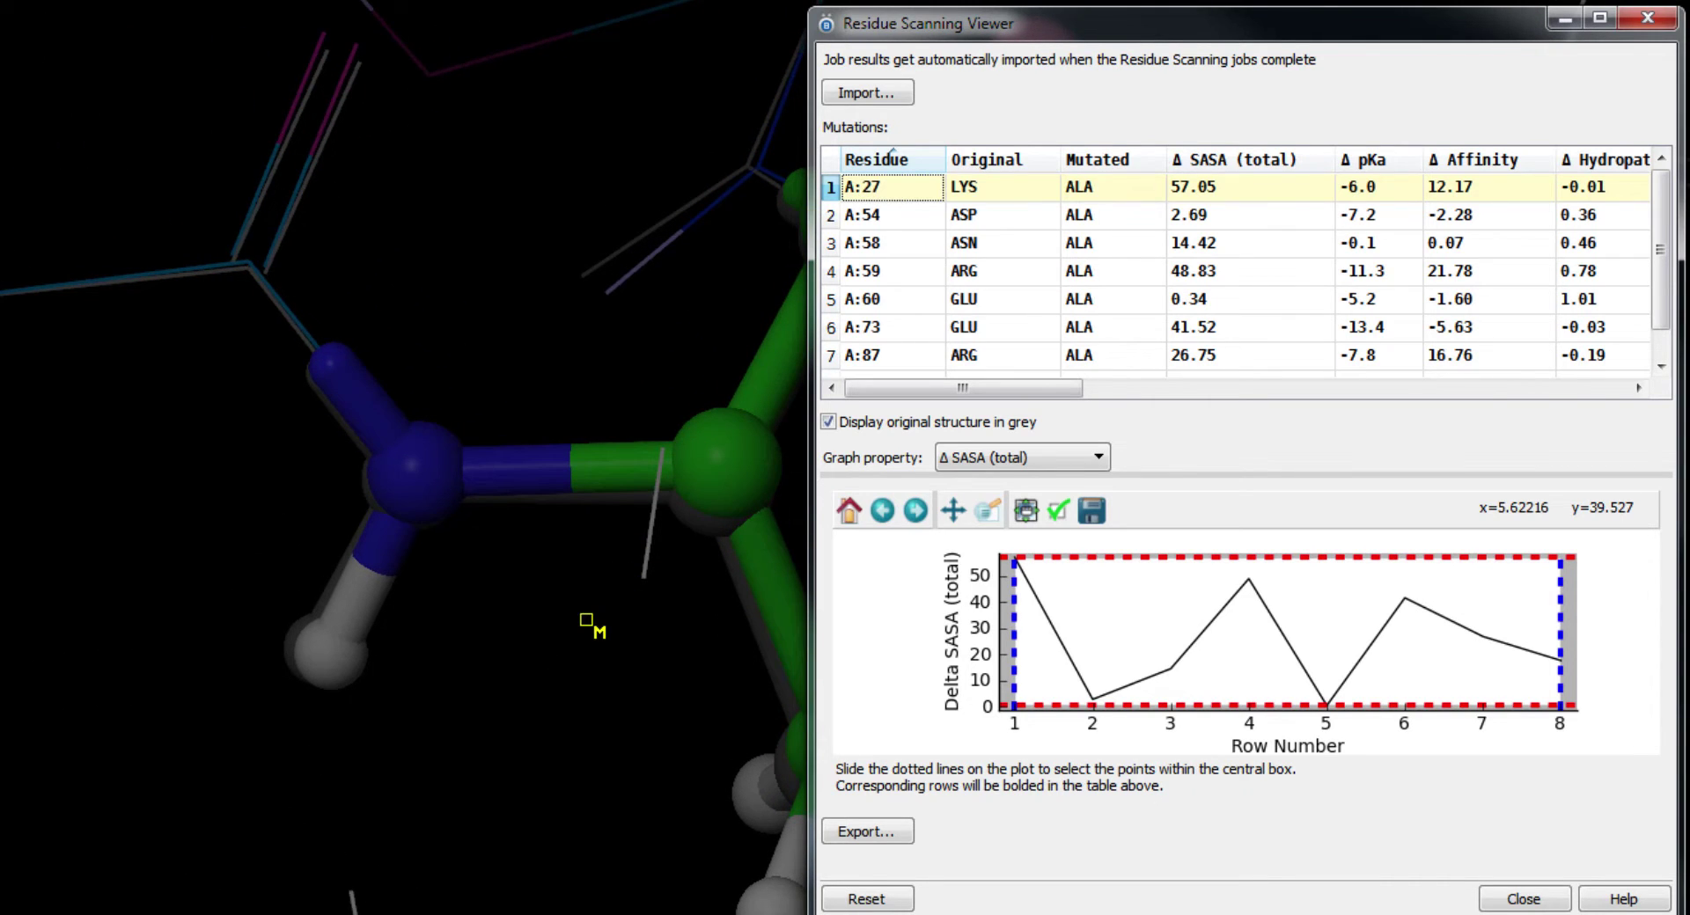
middle_click_drag(585, 621, 597, 468)
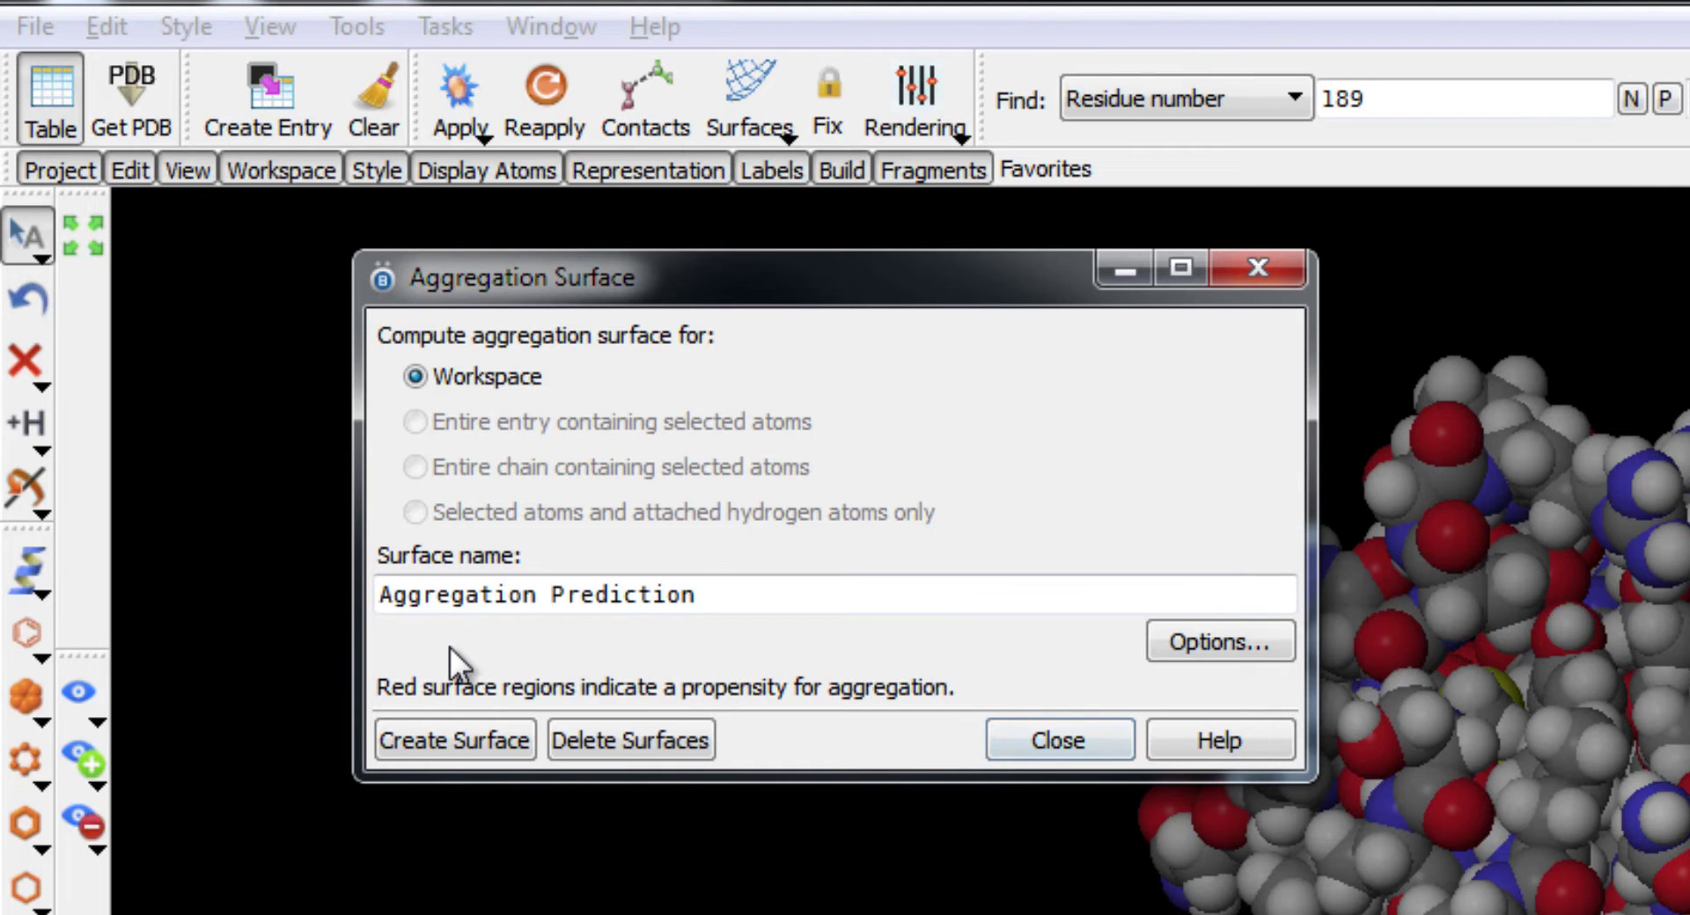
Create the aggregation propensity surface, then pick W97 and open its replacement residue list.
left_click(431, 742)
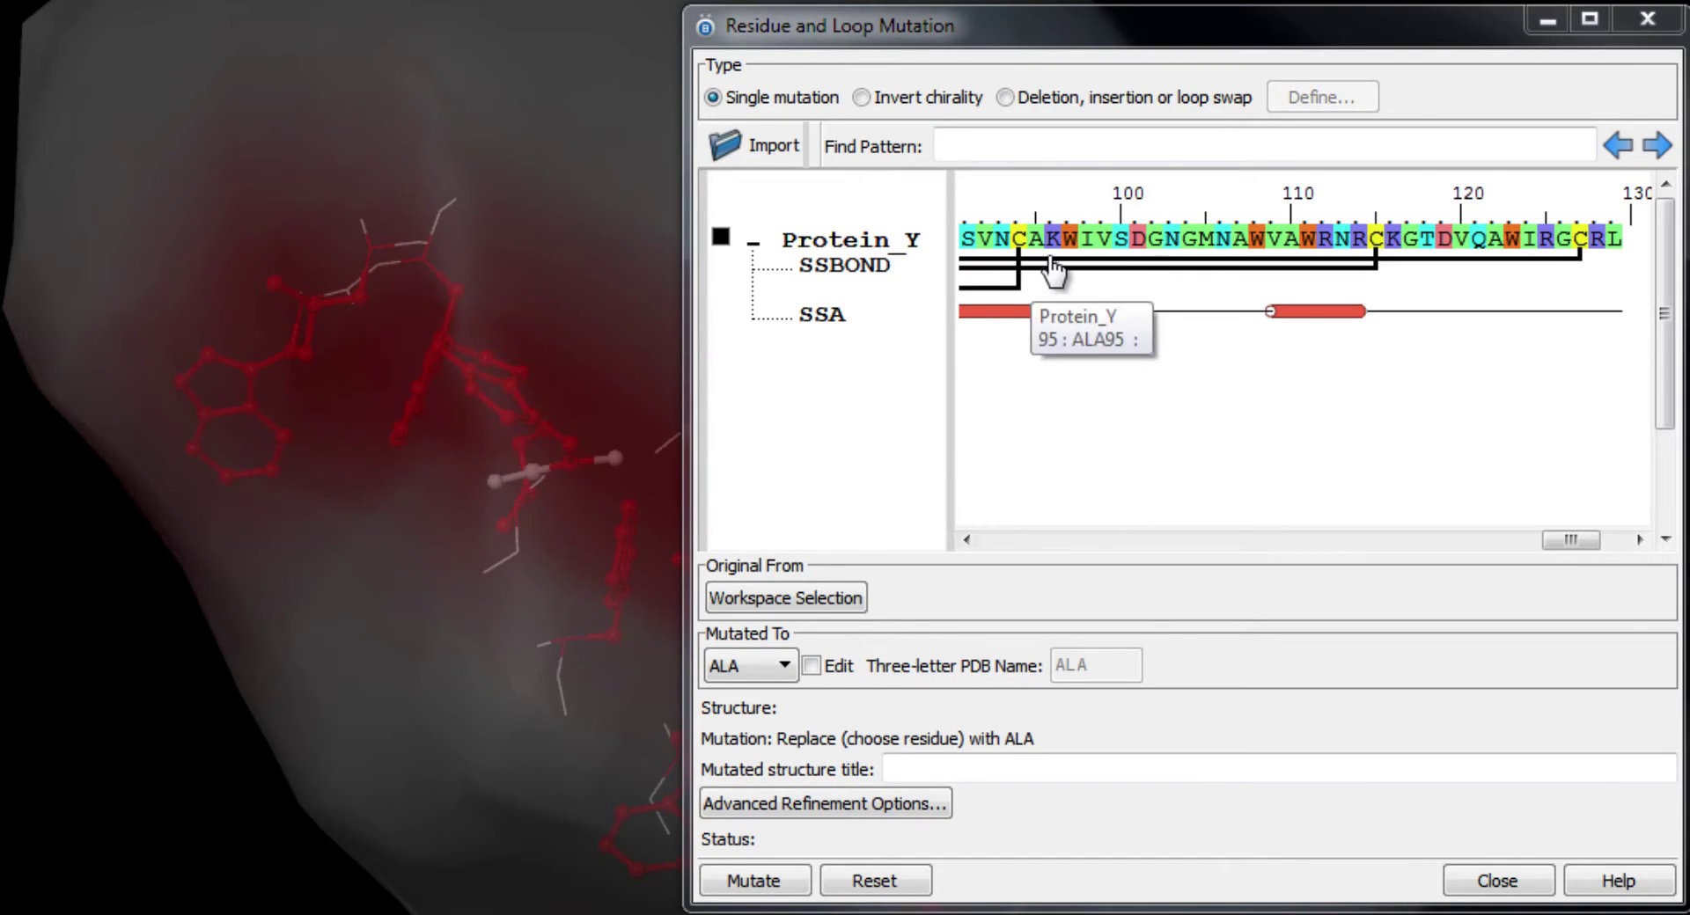
left_click(1070, 247)
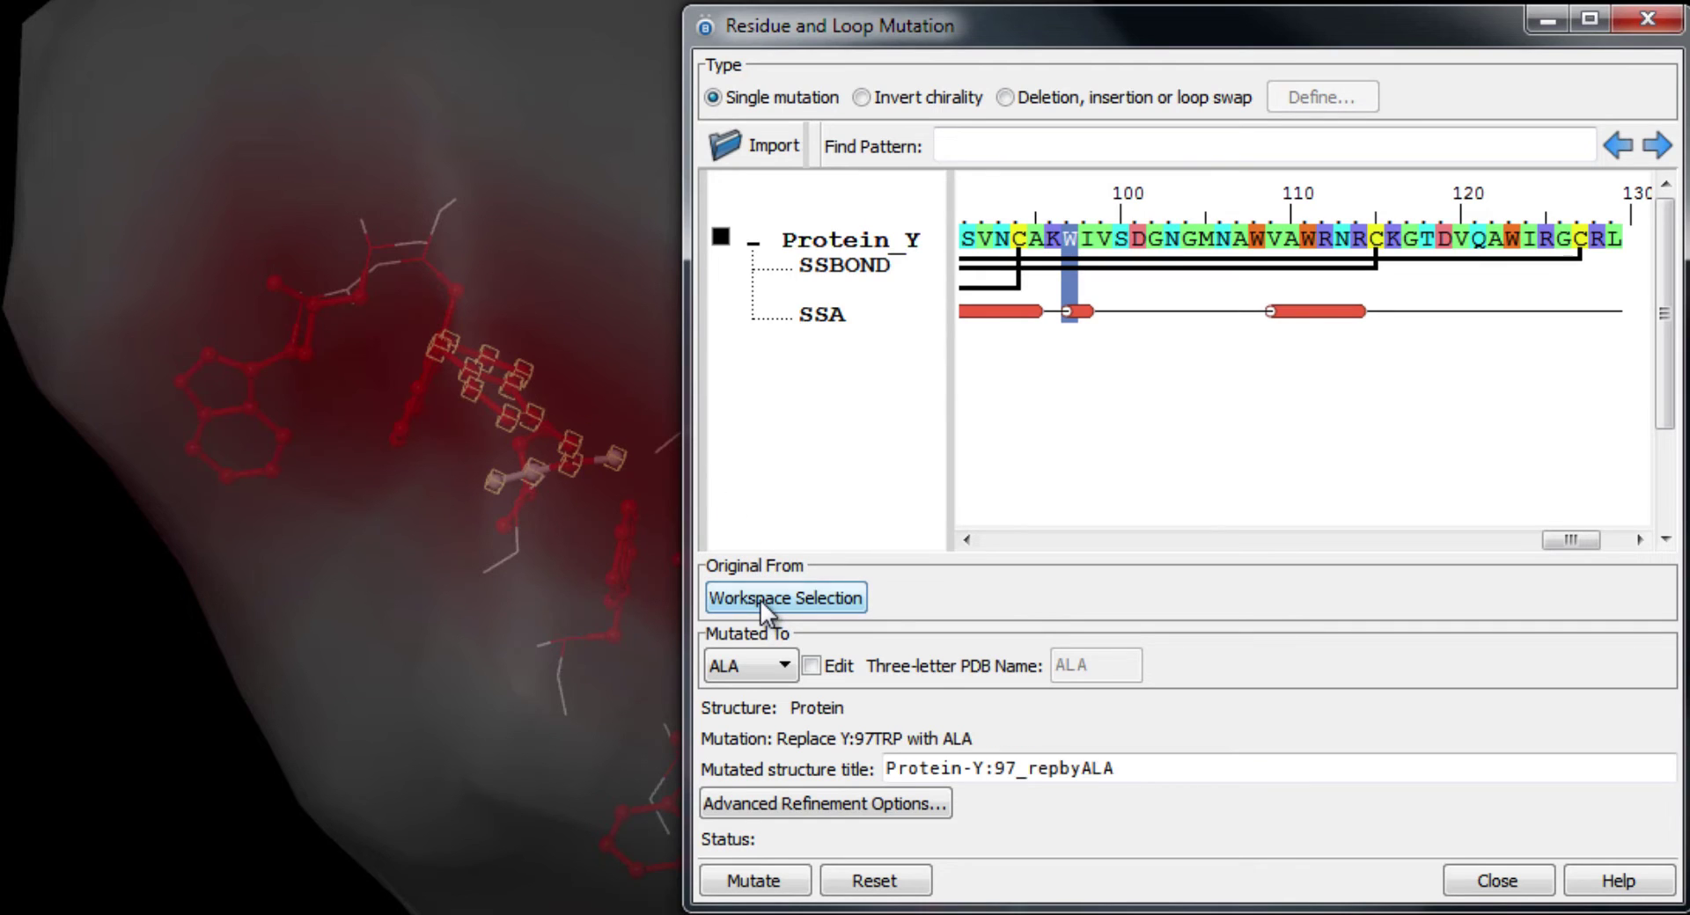
left_click(754, 670)
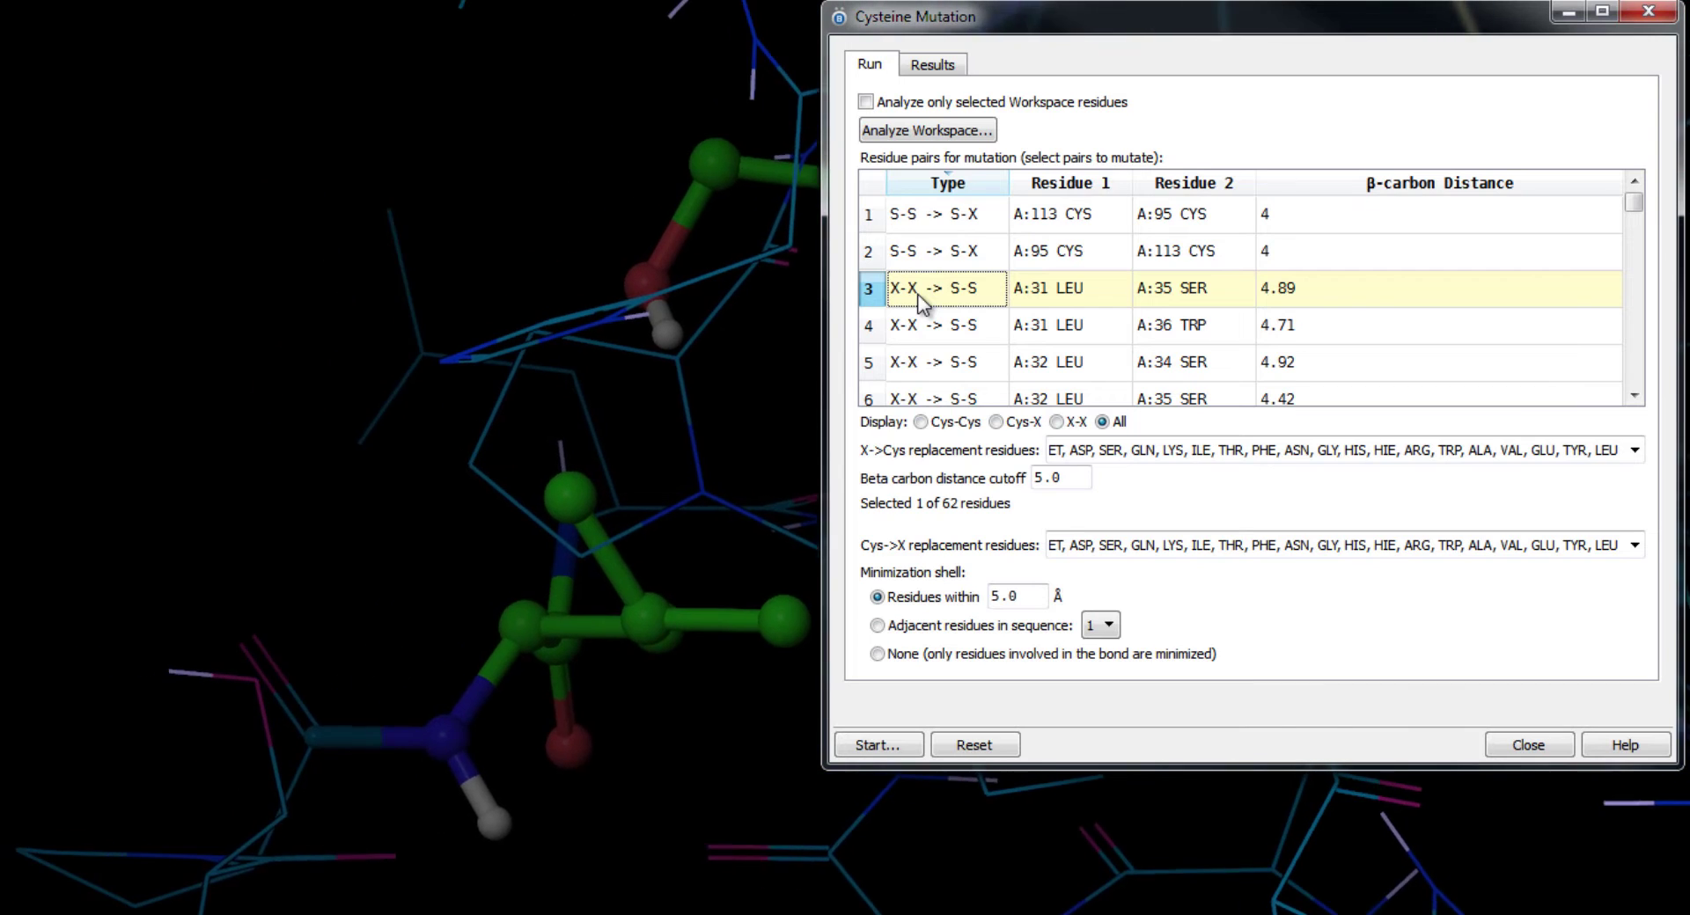
Run cysteine mutation on all 62 residue pairs and show the A:64-A:68 result.
middle_click_drag(695, 506, 816, 558)
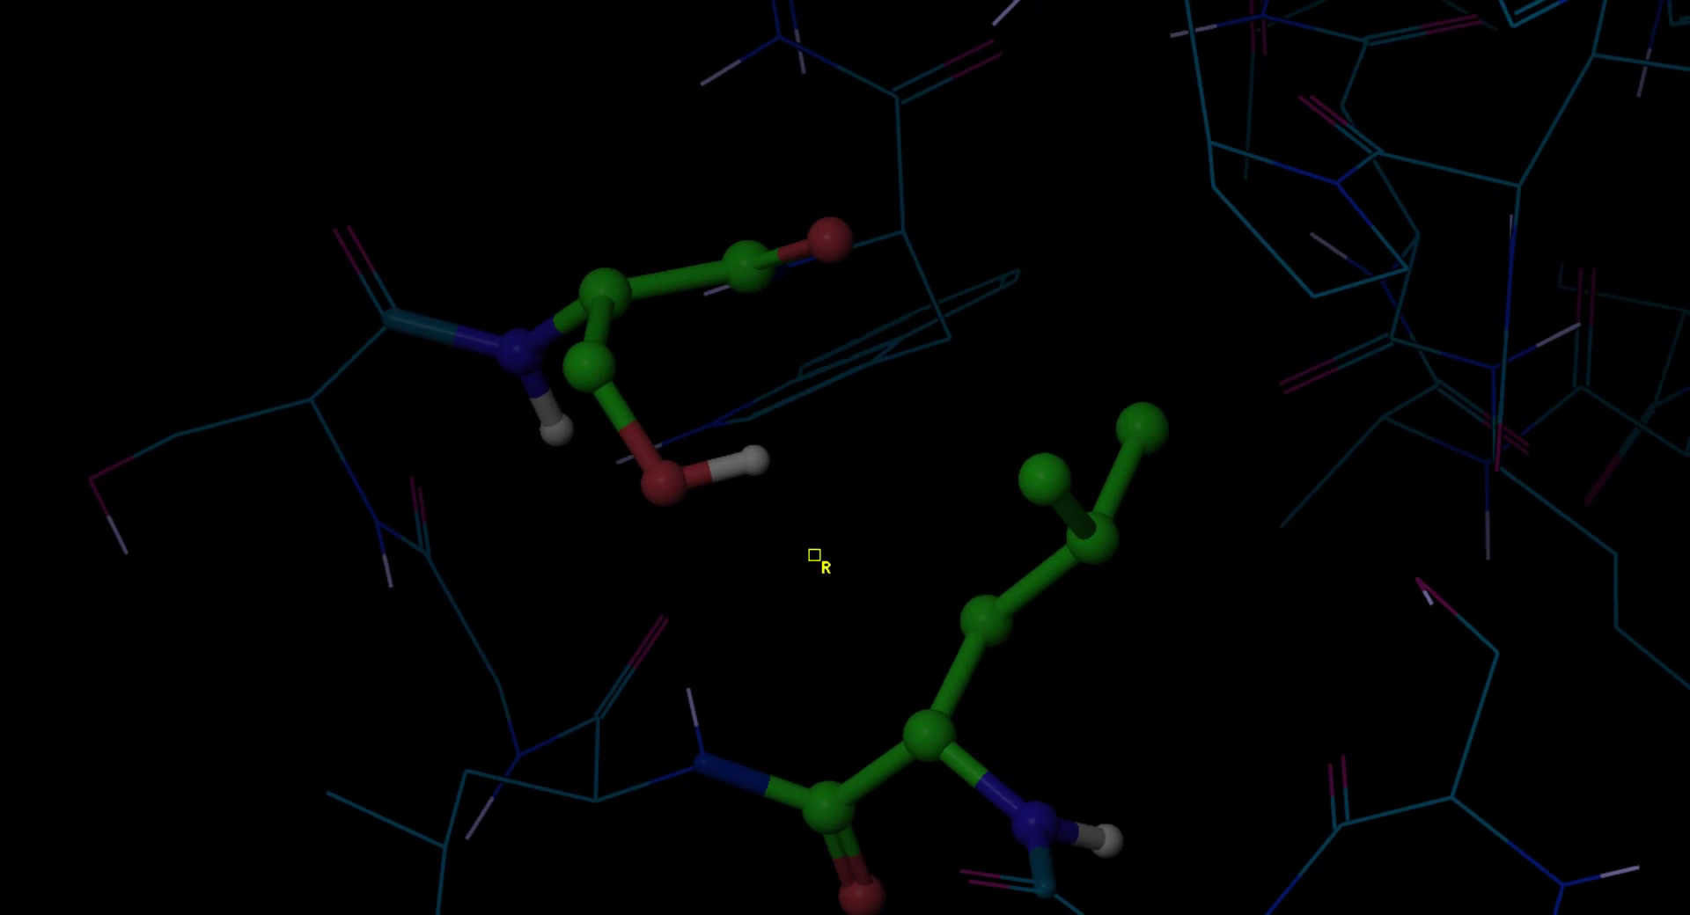
scroll(934, 405, "down", 12)
scroll(935, 405, "down", 7)
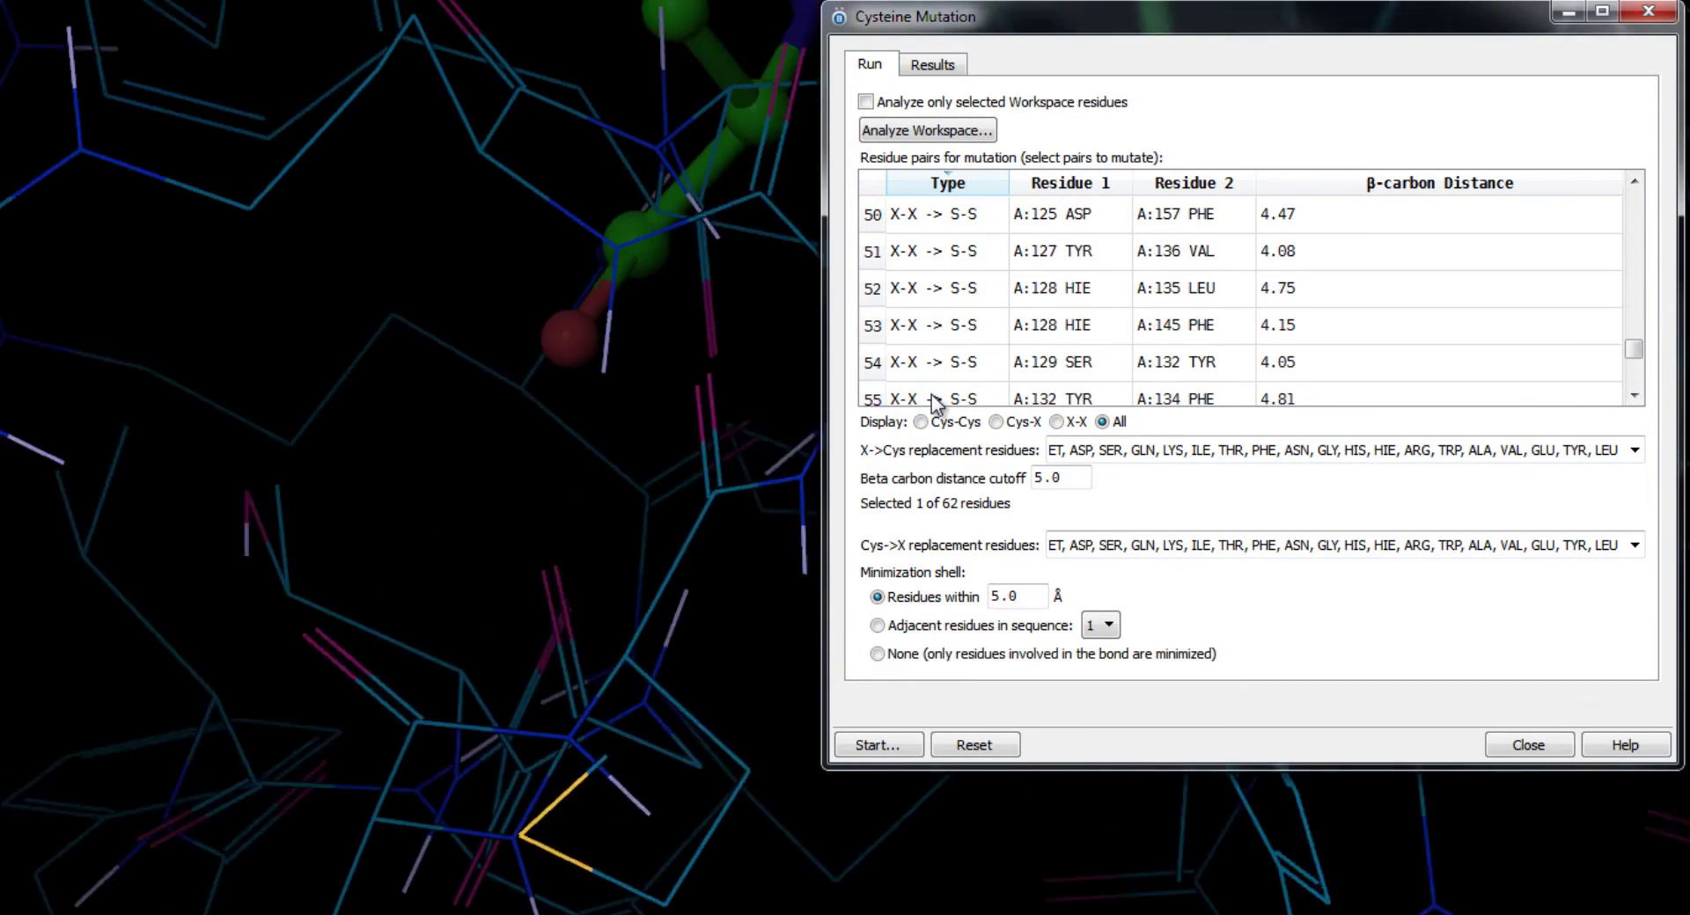
left_click(935, 398, "shift")
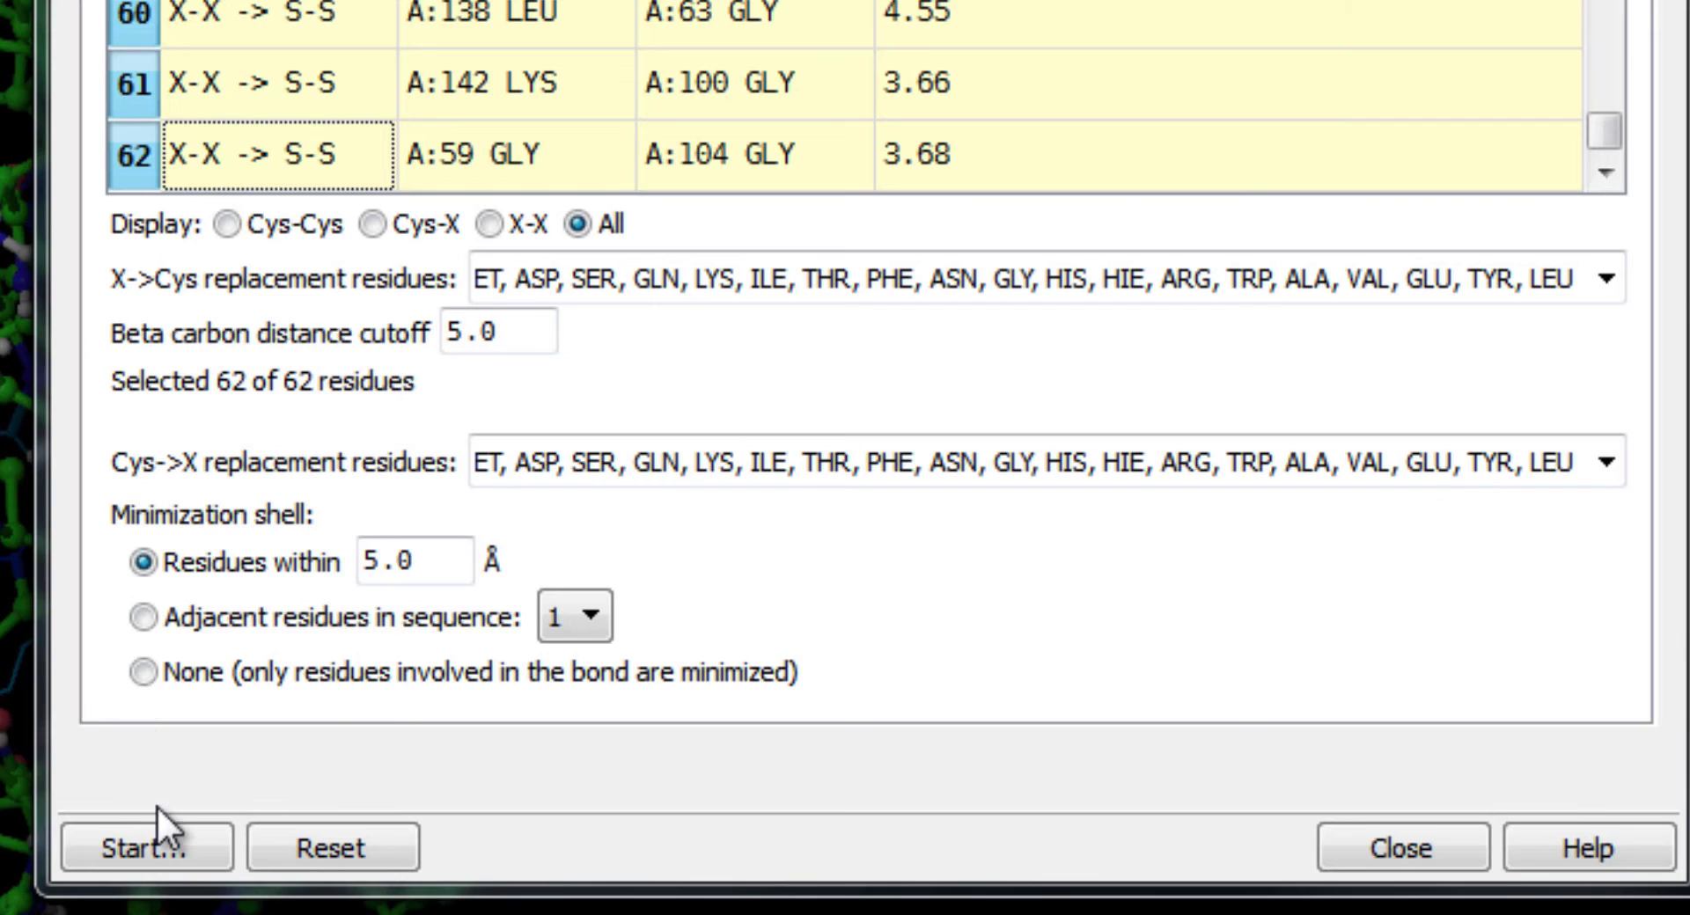
left_click(166, 847)
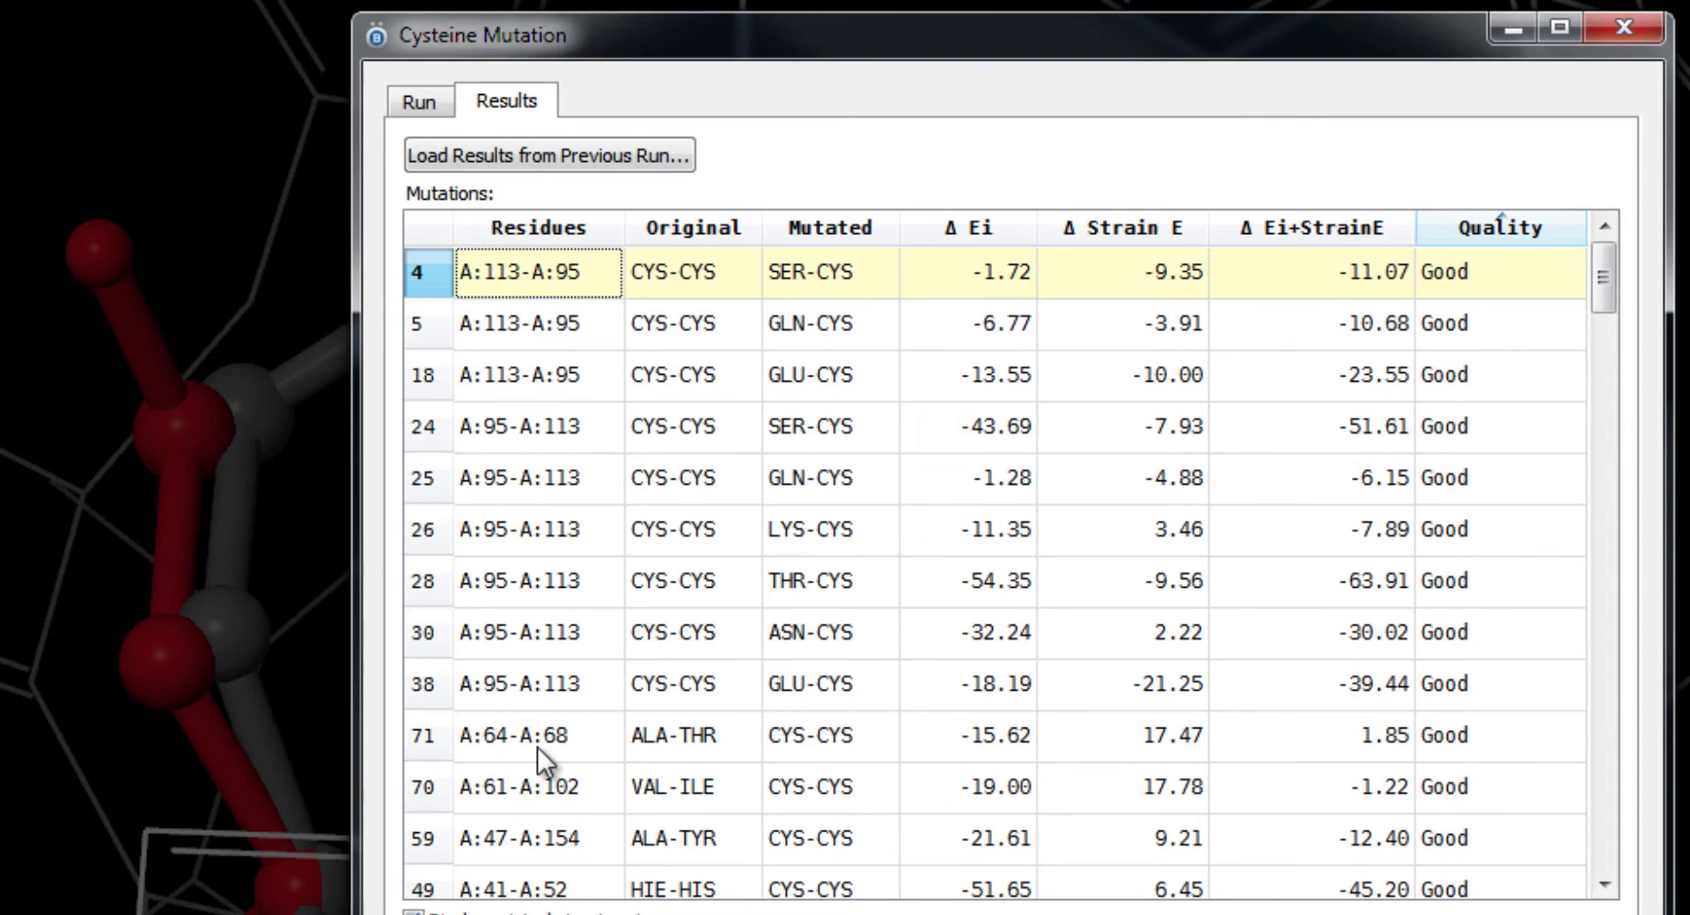
left_click(537, 747)
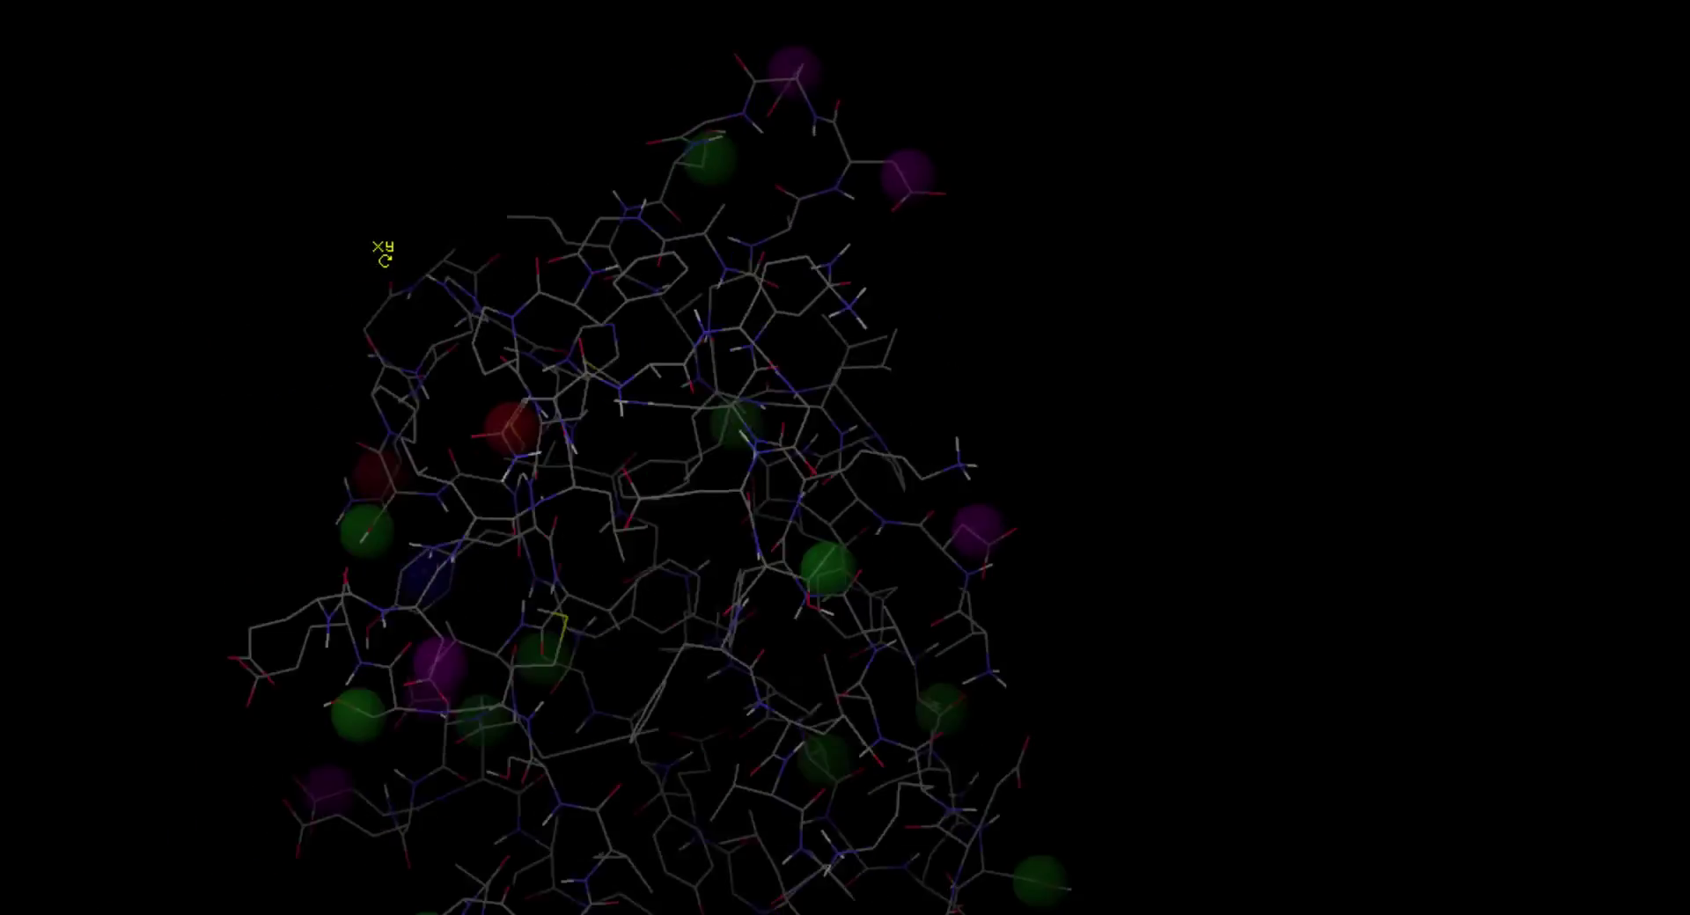
Rotate and shift the molecule view.
middle_click_drag(378, 252, 781, 155)
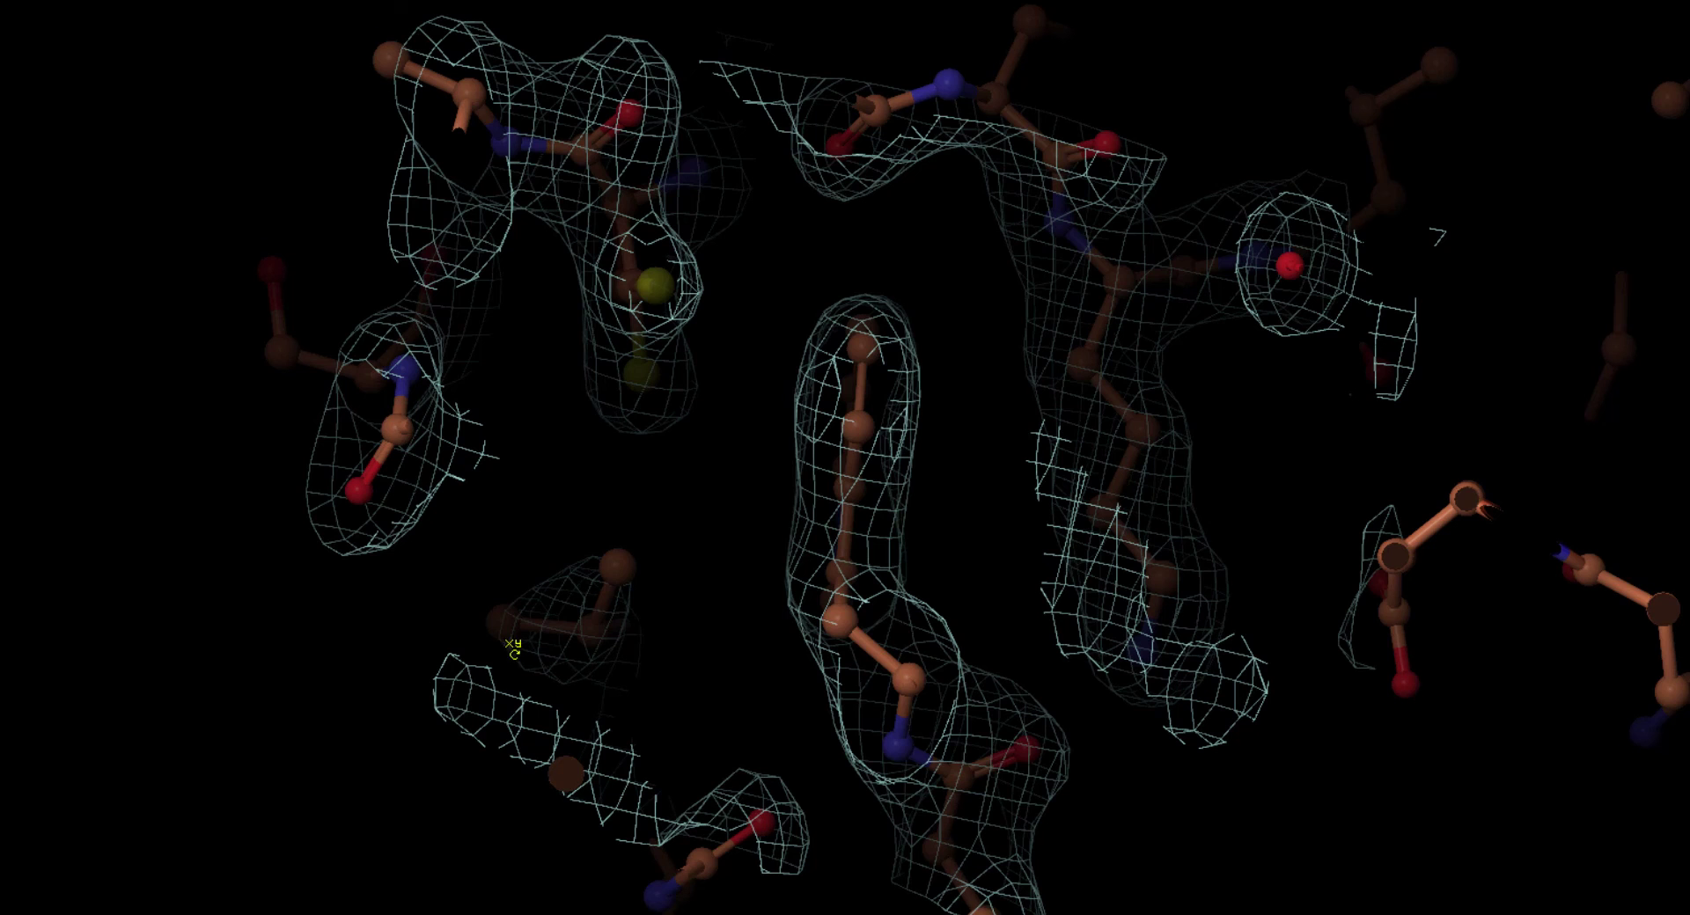
Rotate the electron density mesh view around the central ring-containing side chain.
left_click_drag(643, 650, 655, 650)
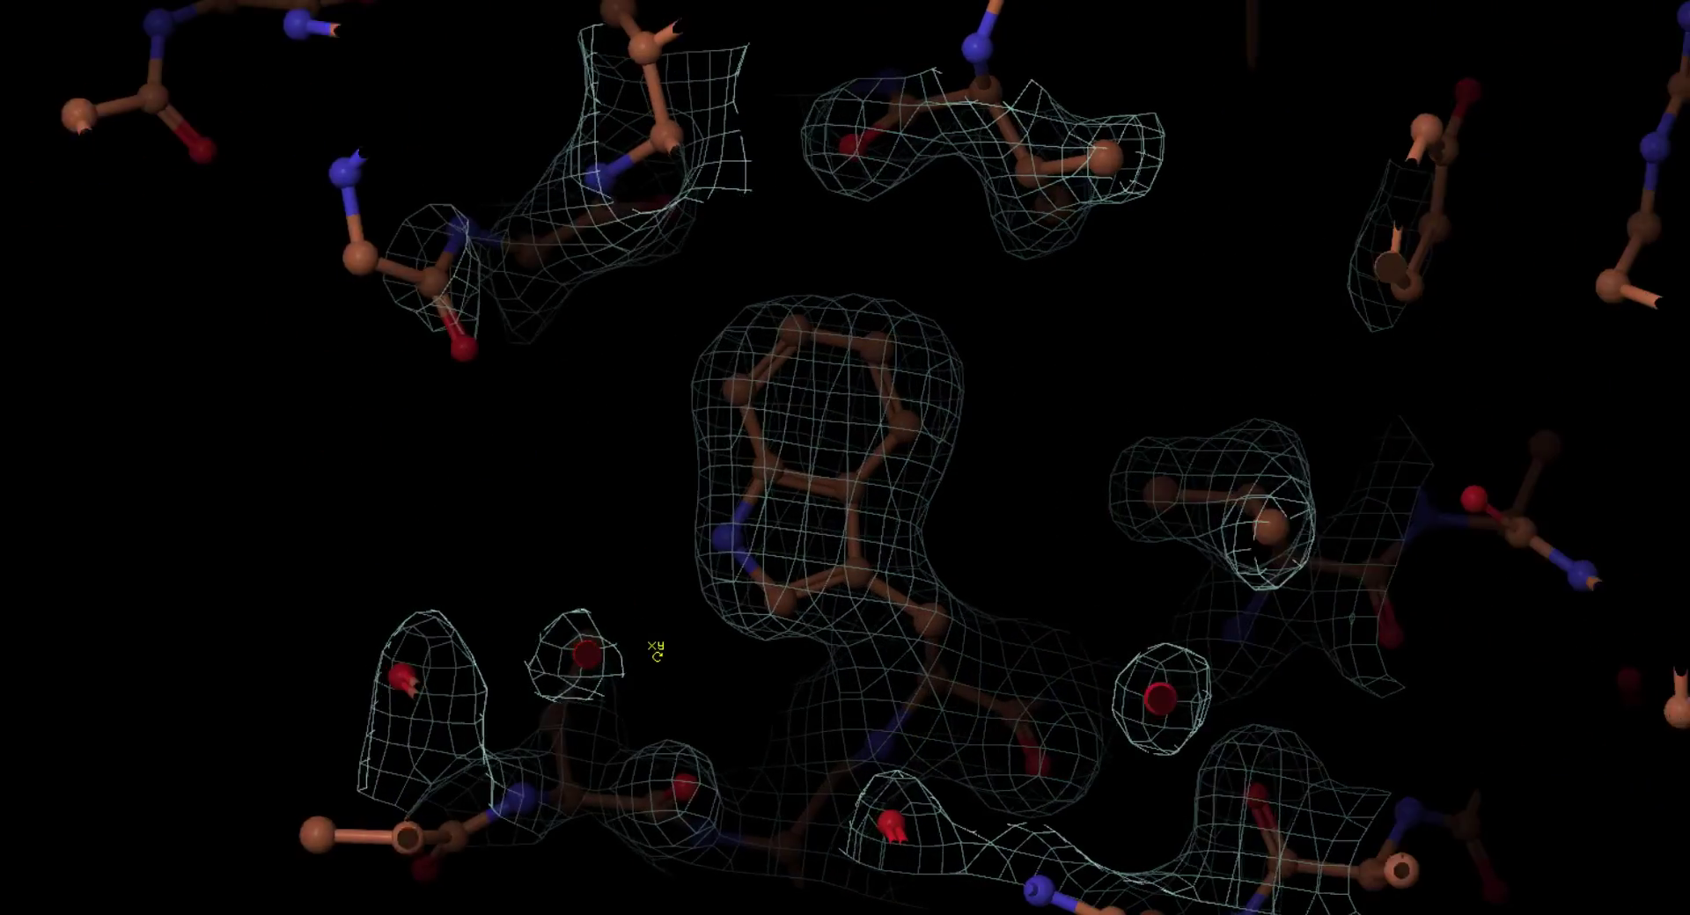